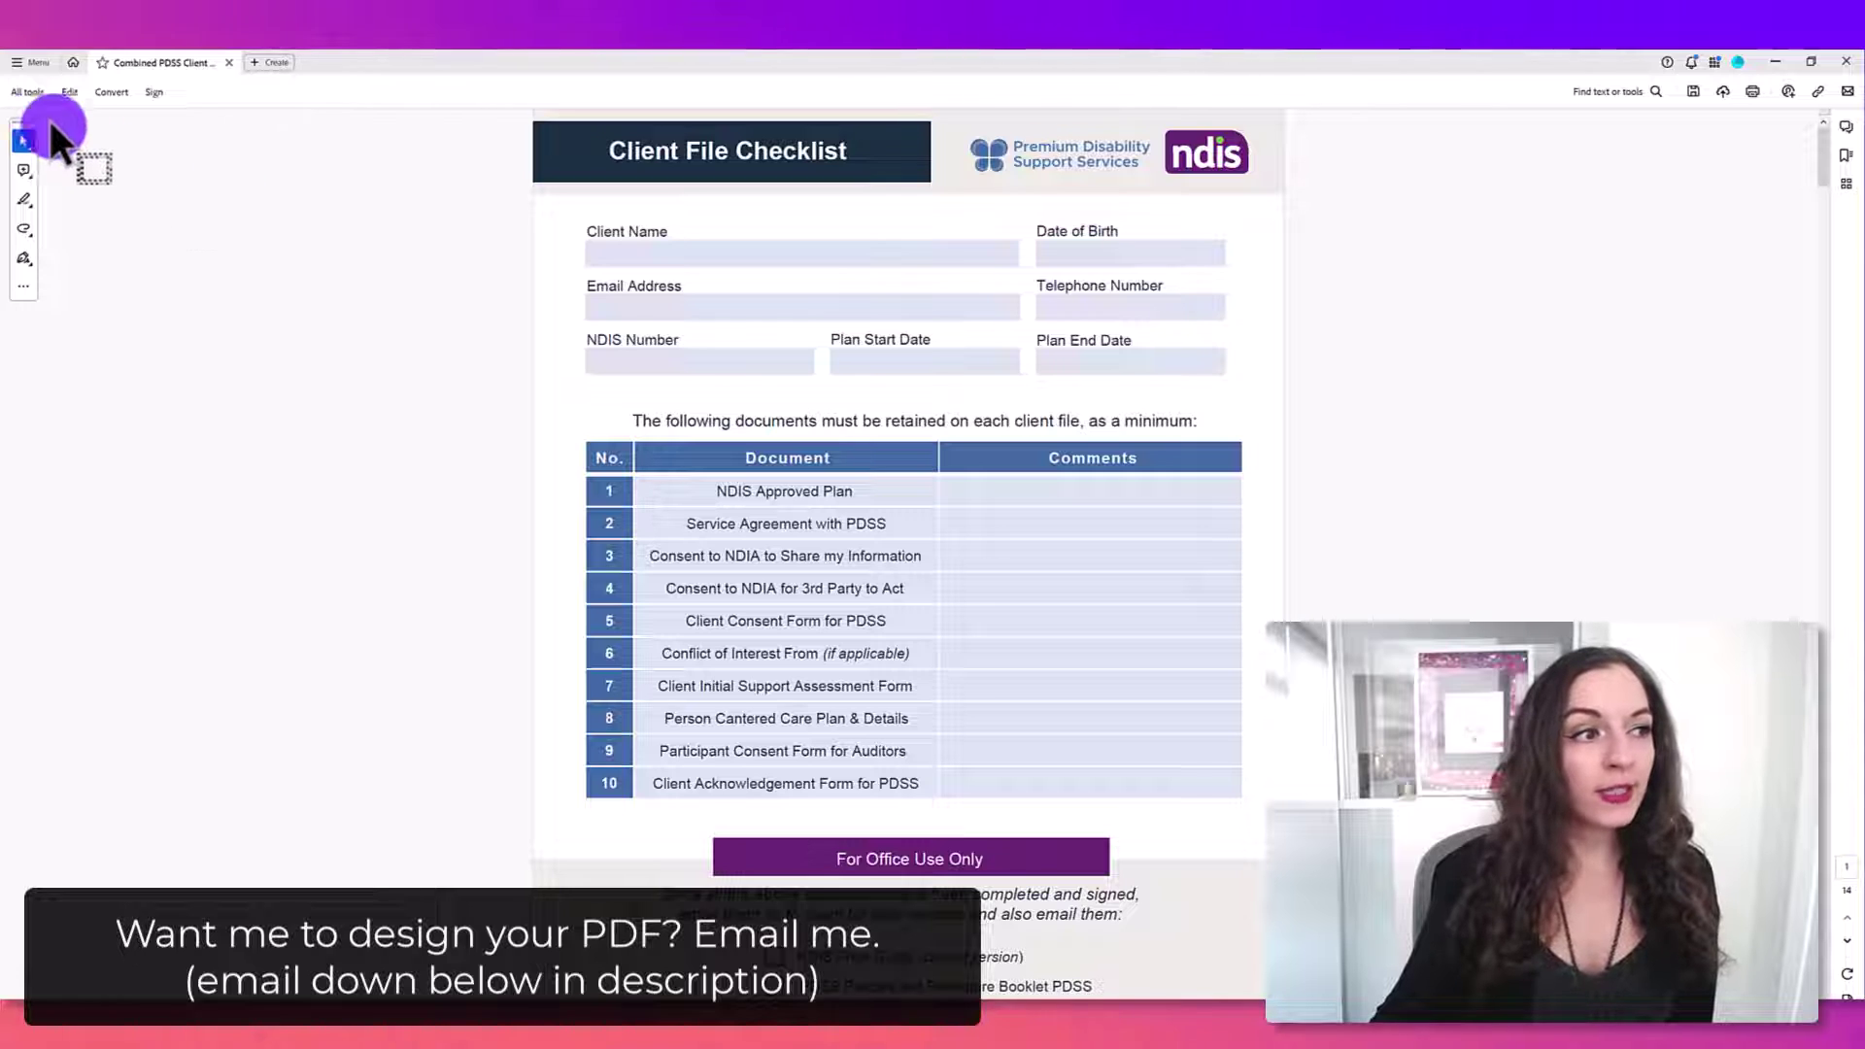
Show the full All tools list beside the Client File Checklist PDF
click(31, 91)
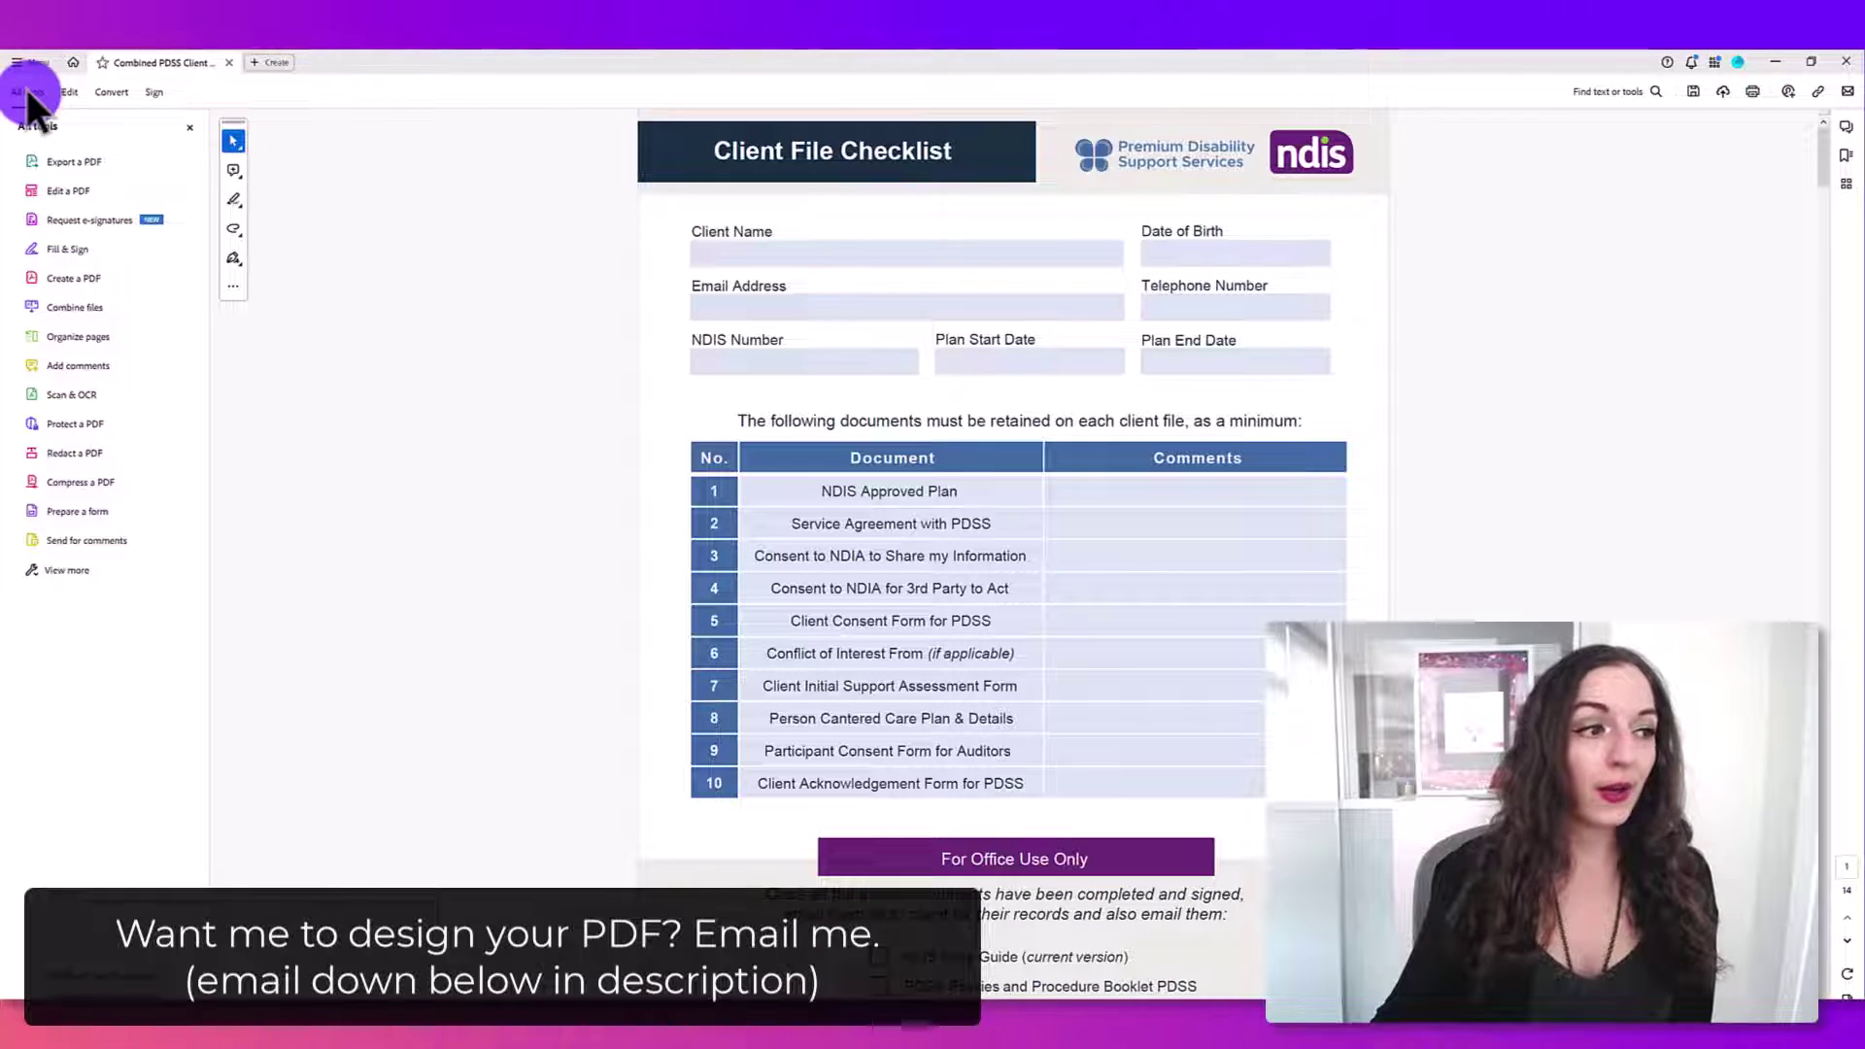
In Organize Pages, set Split to divide by number of pages, 1 page per file
click(76, 337)
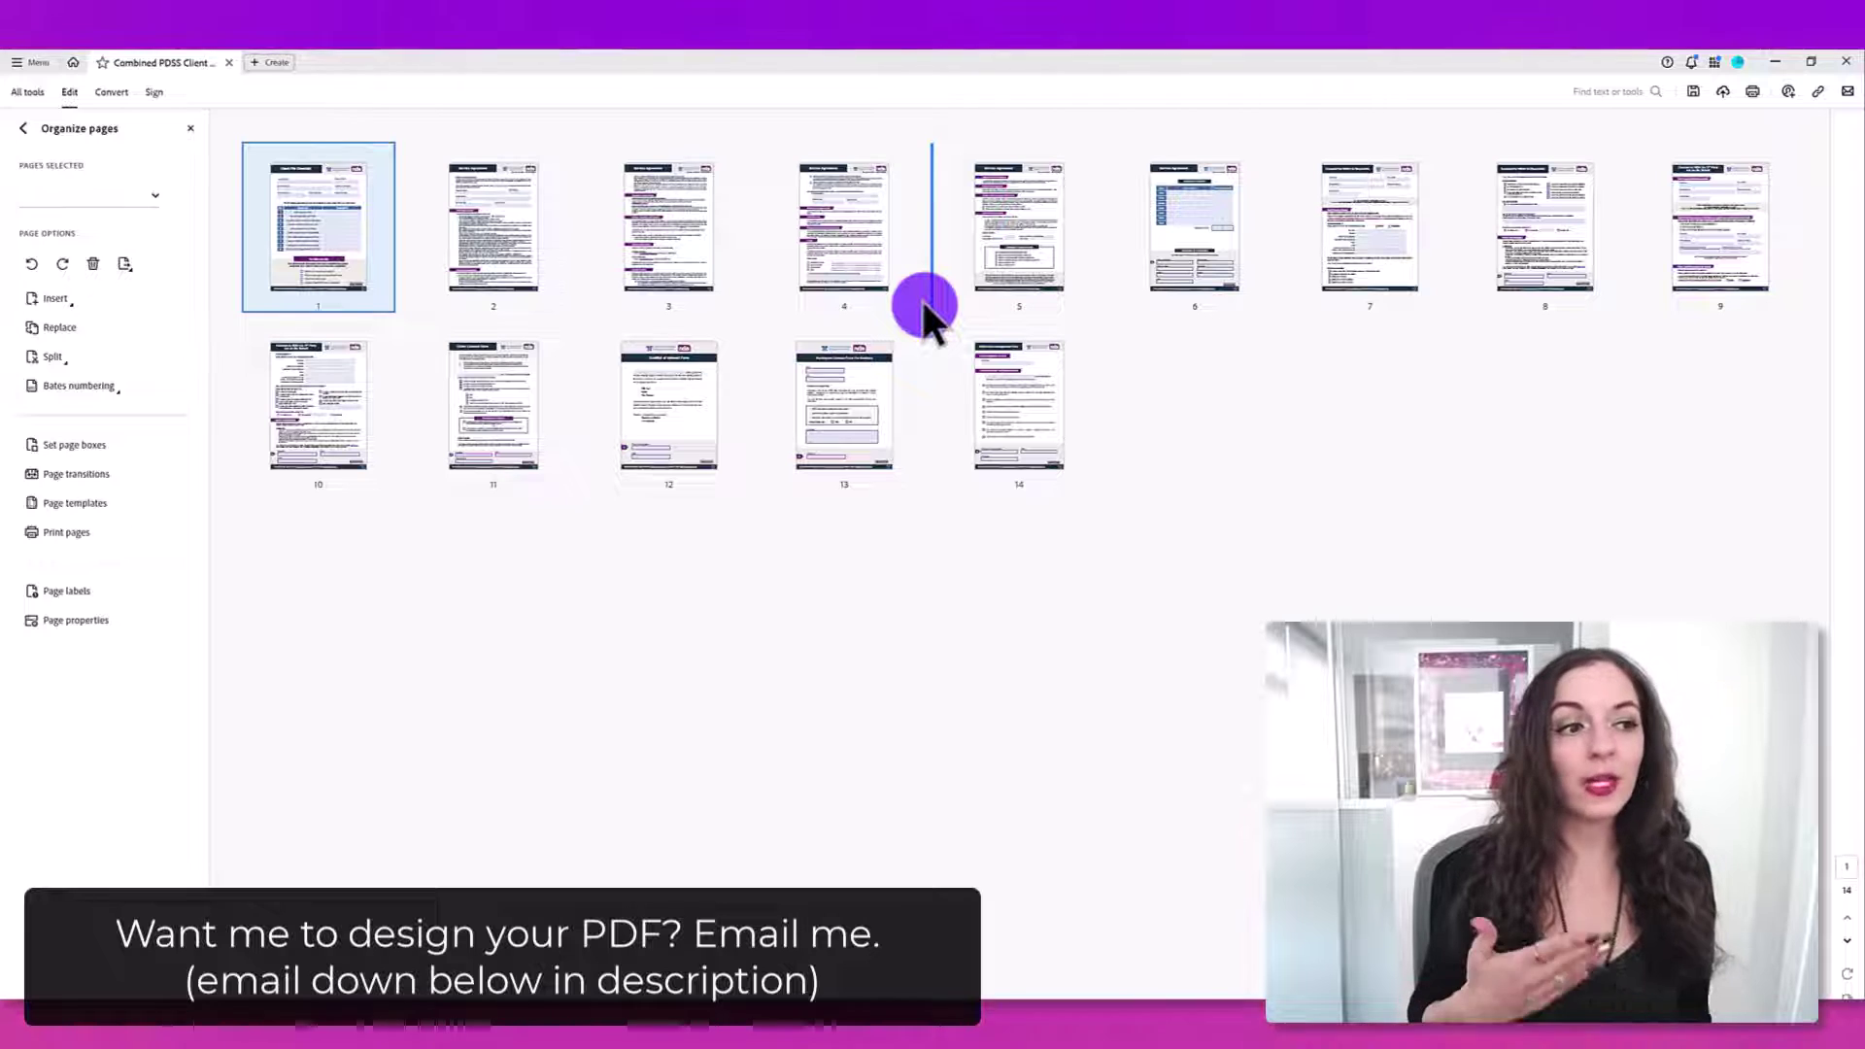
click(52, 352)
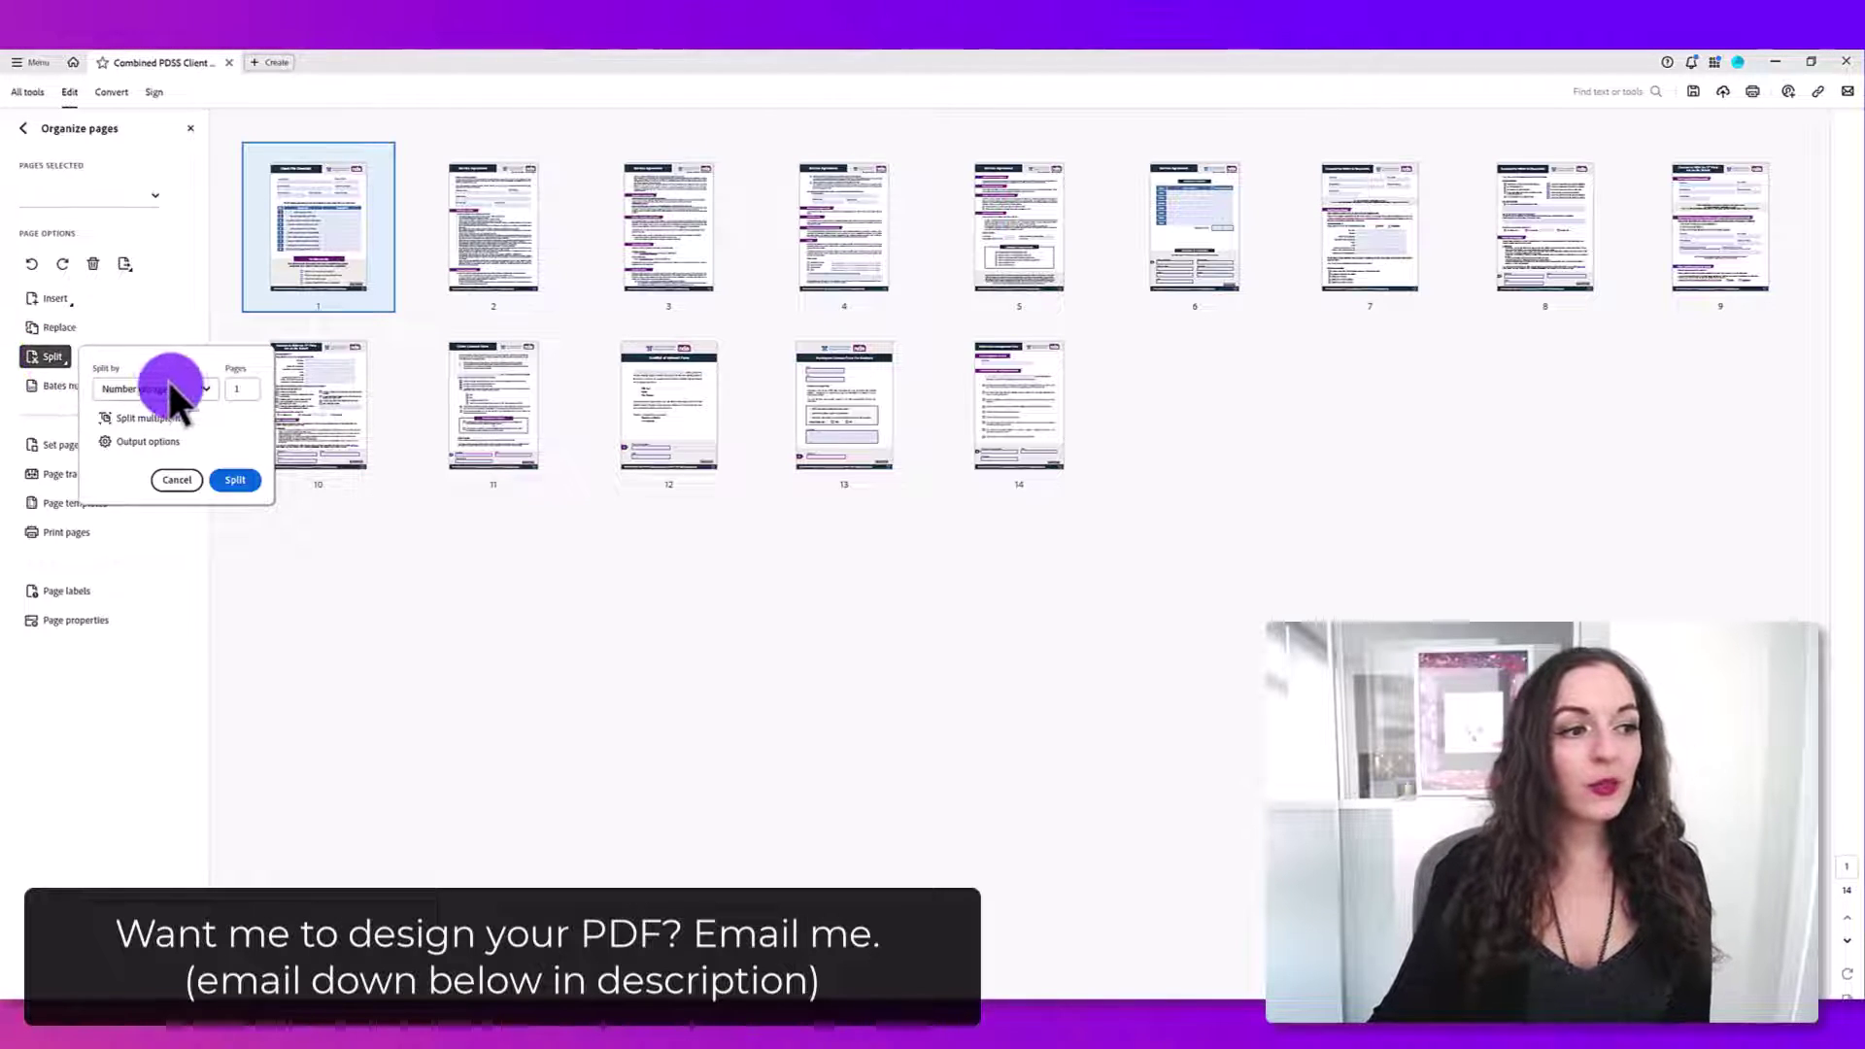
click(171, 383)
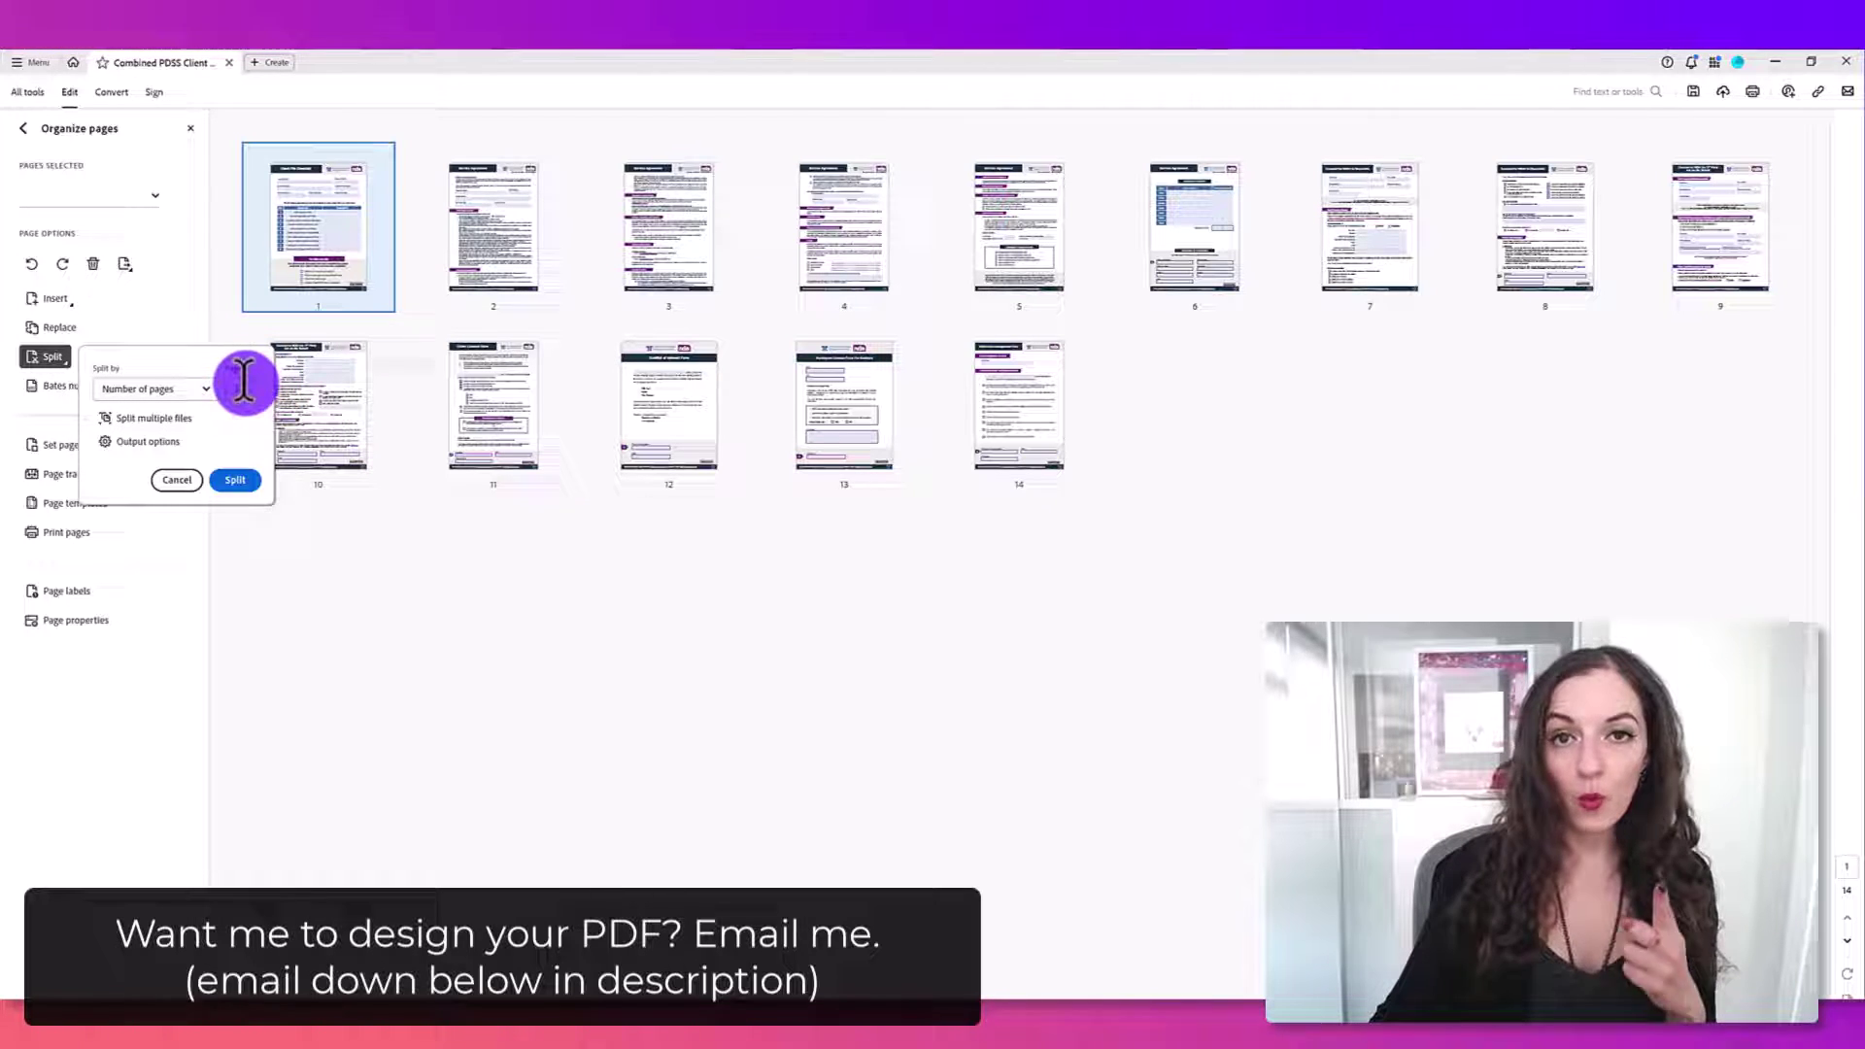
click(244, 382)
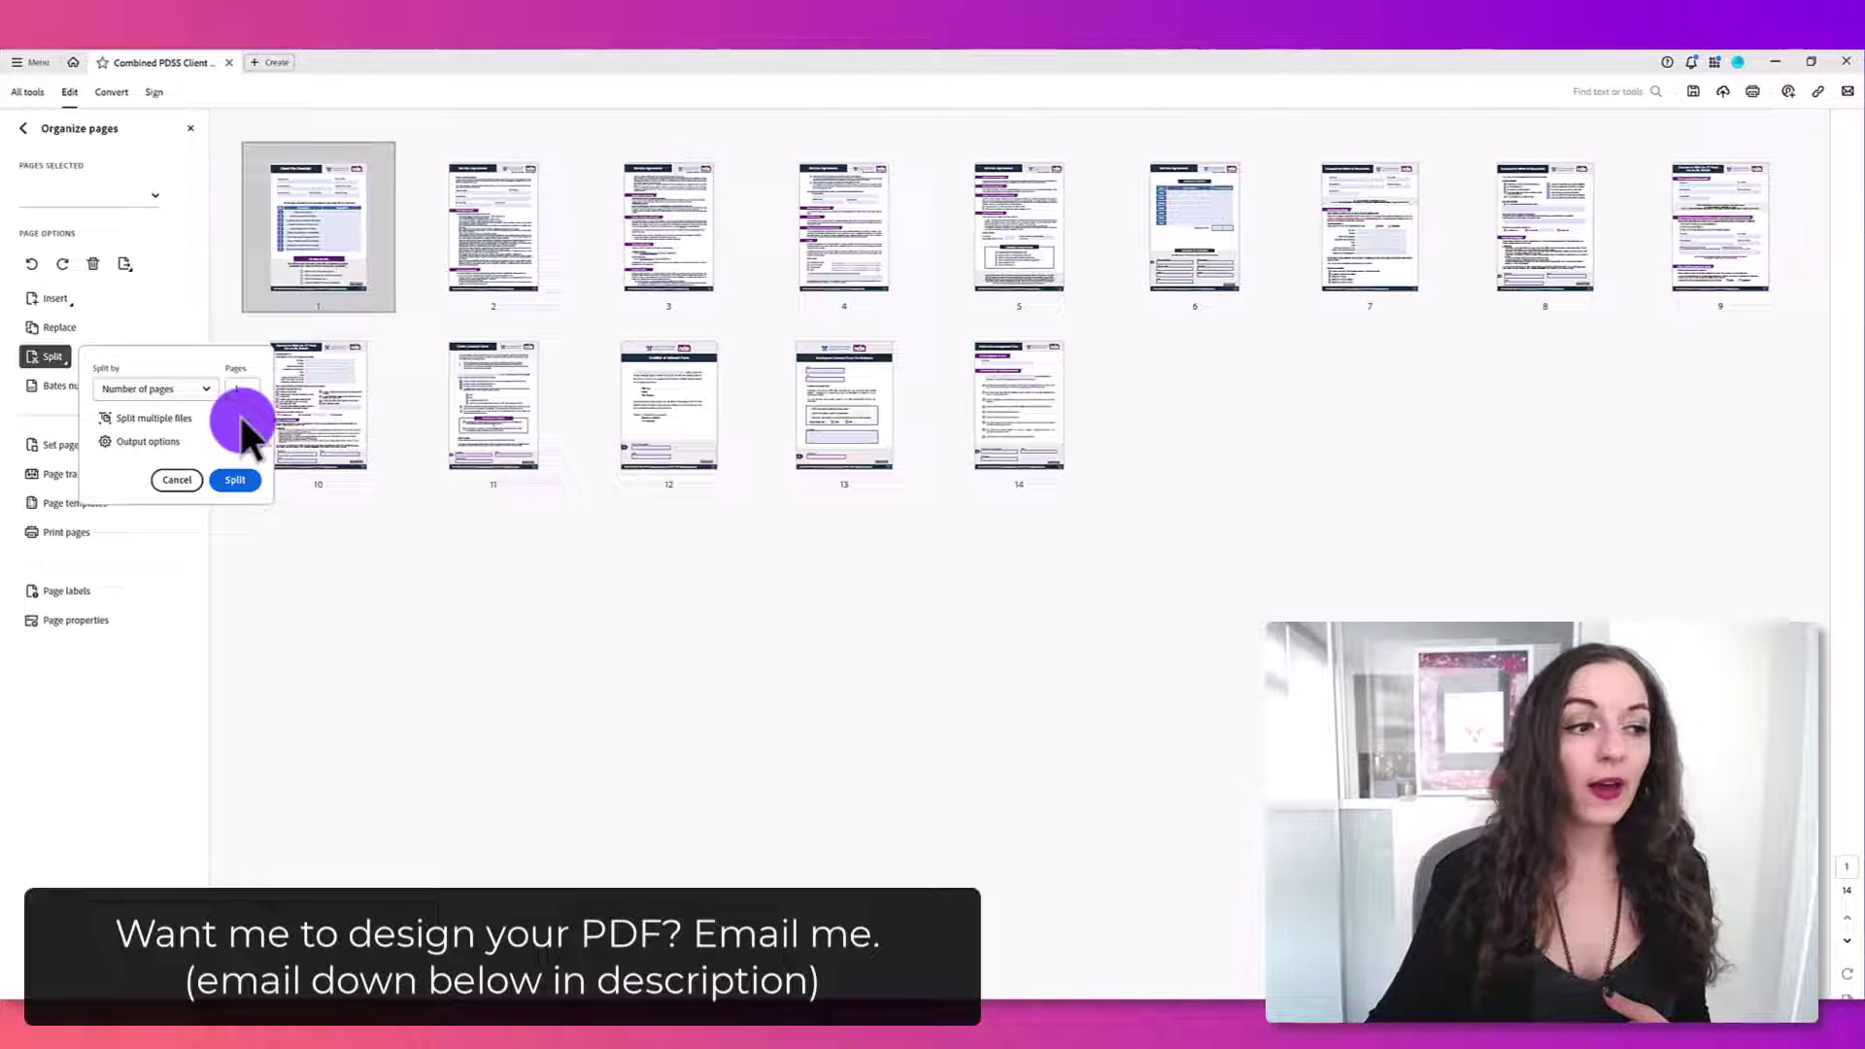
Set the split output folder to the Desktop, with files labelled 'Part'
click(141, 437)
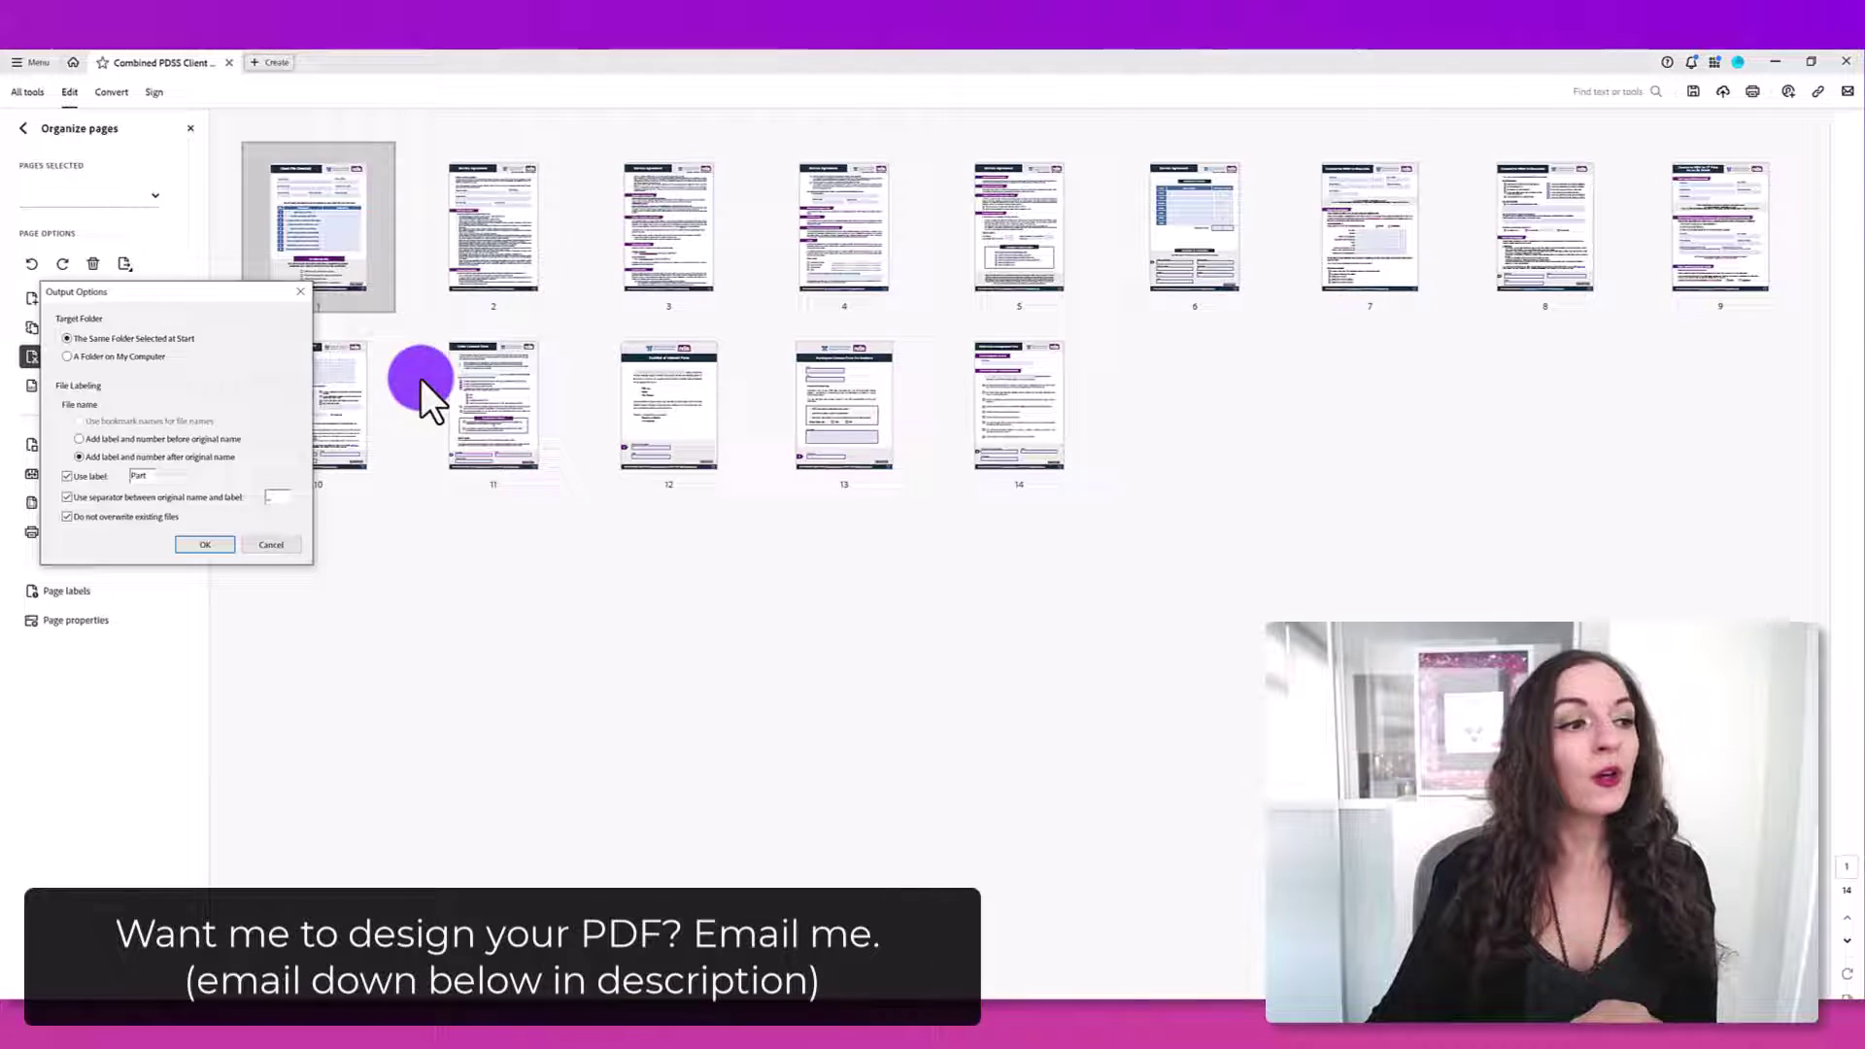
click(119, 354)
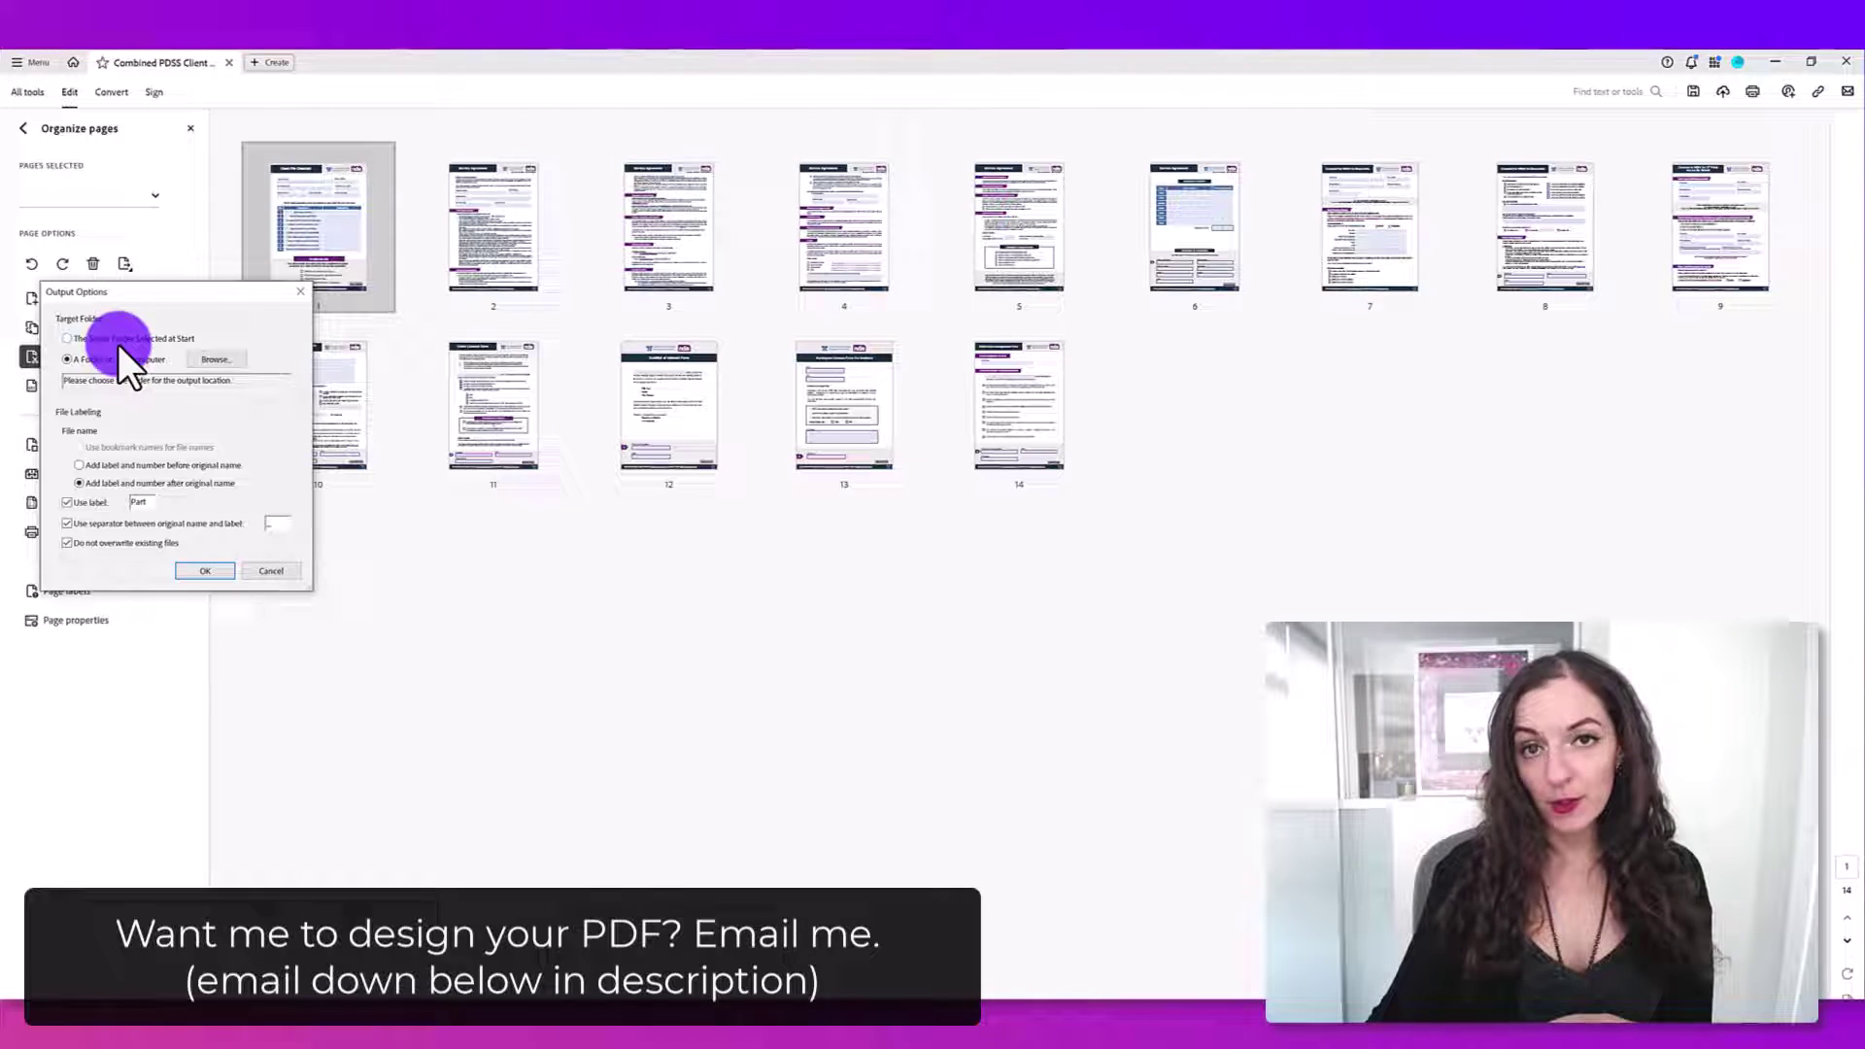
click(119, 341)
click(123, 357)
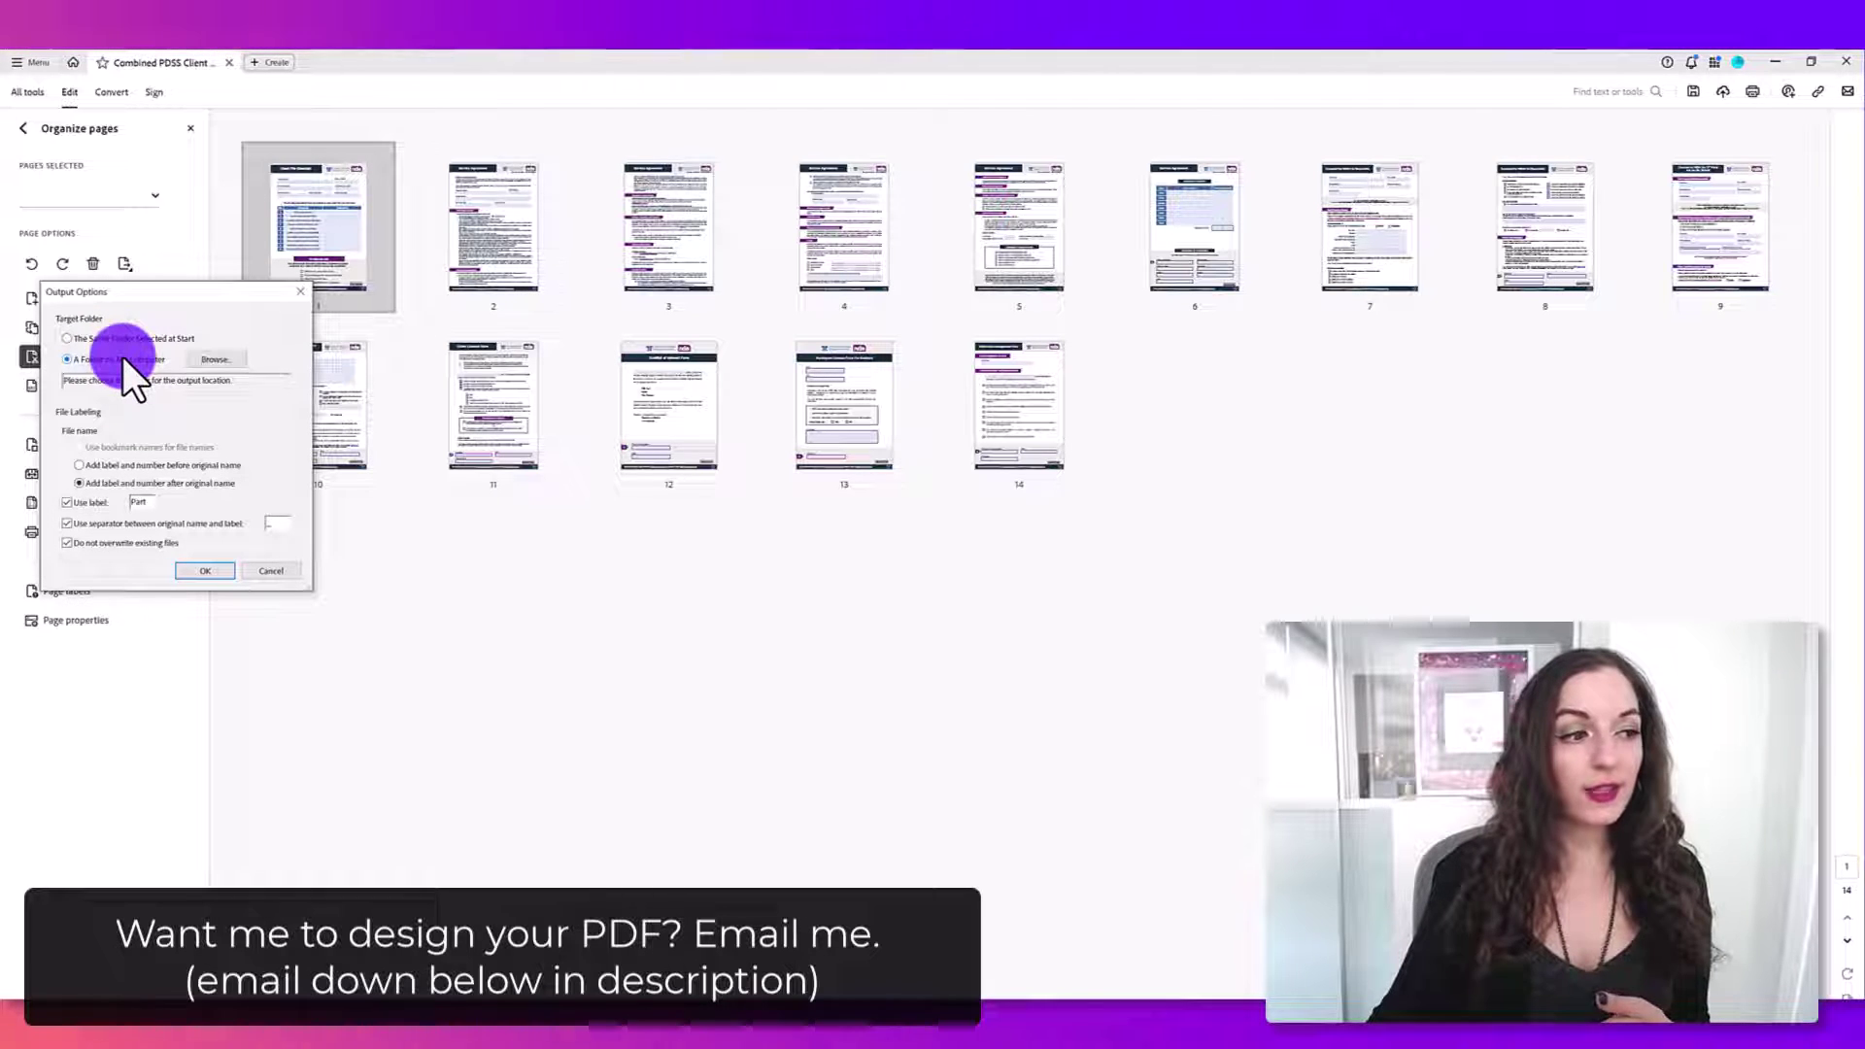
click(213, 363)
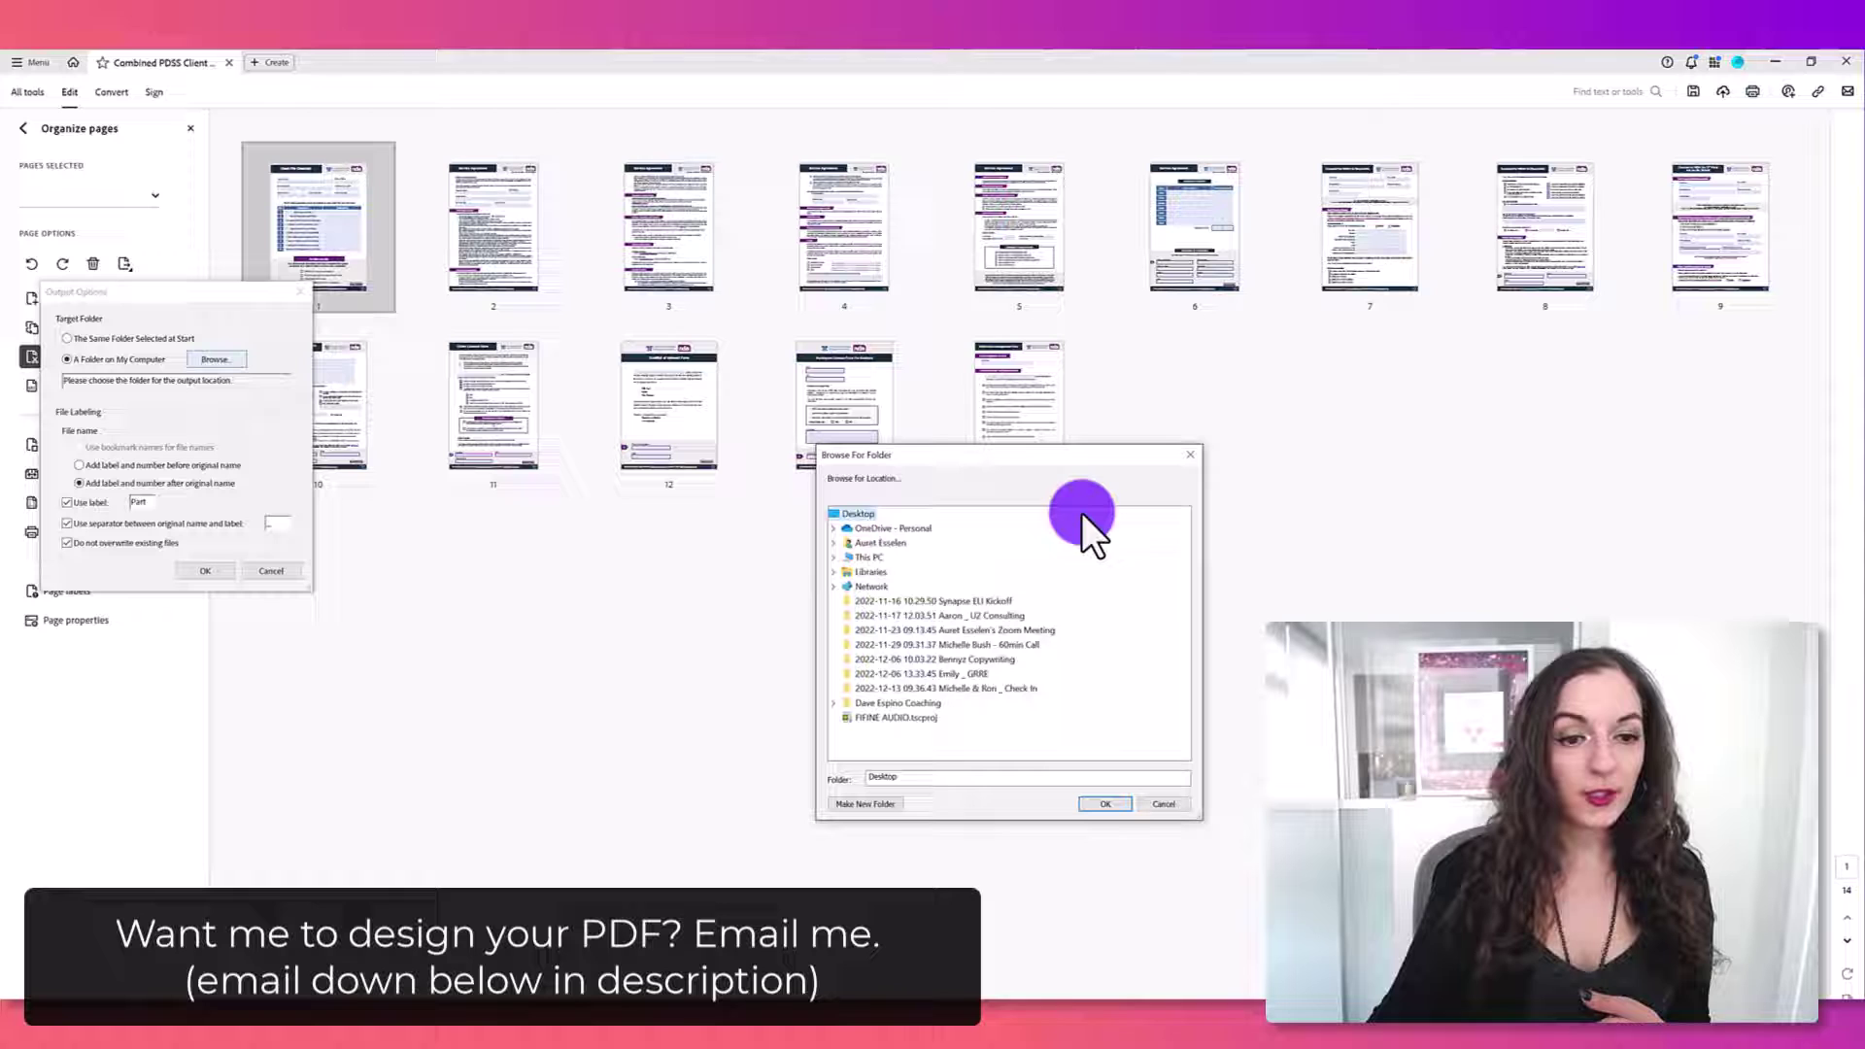
click(1105, 803)
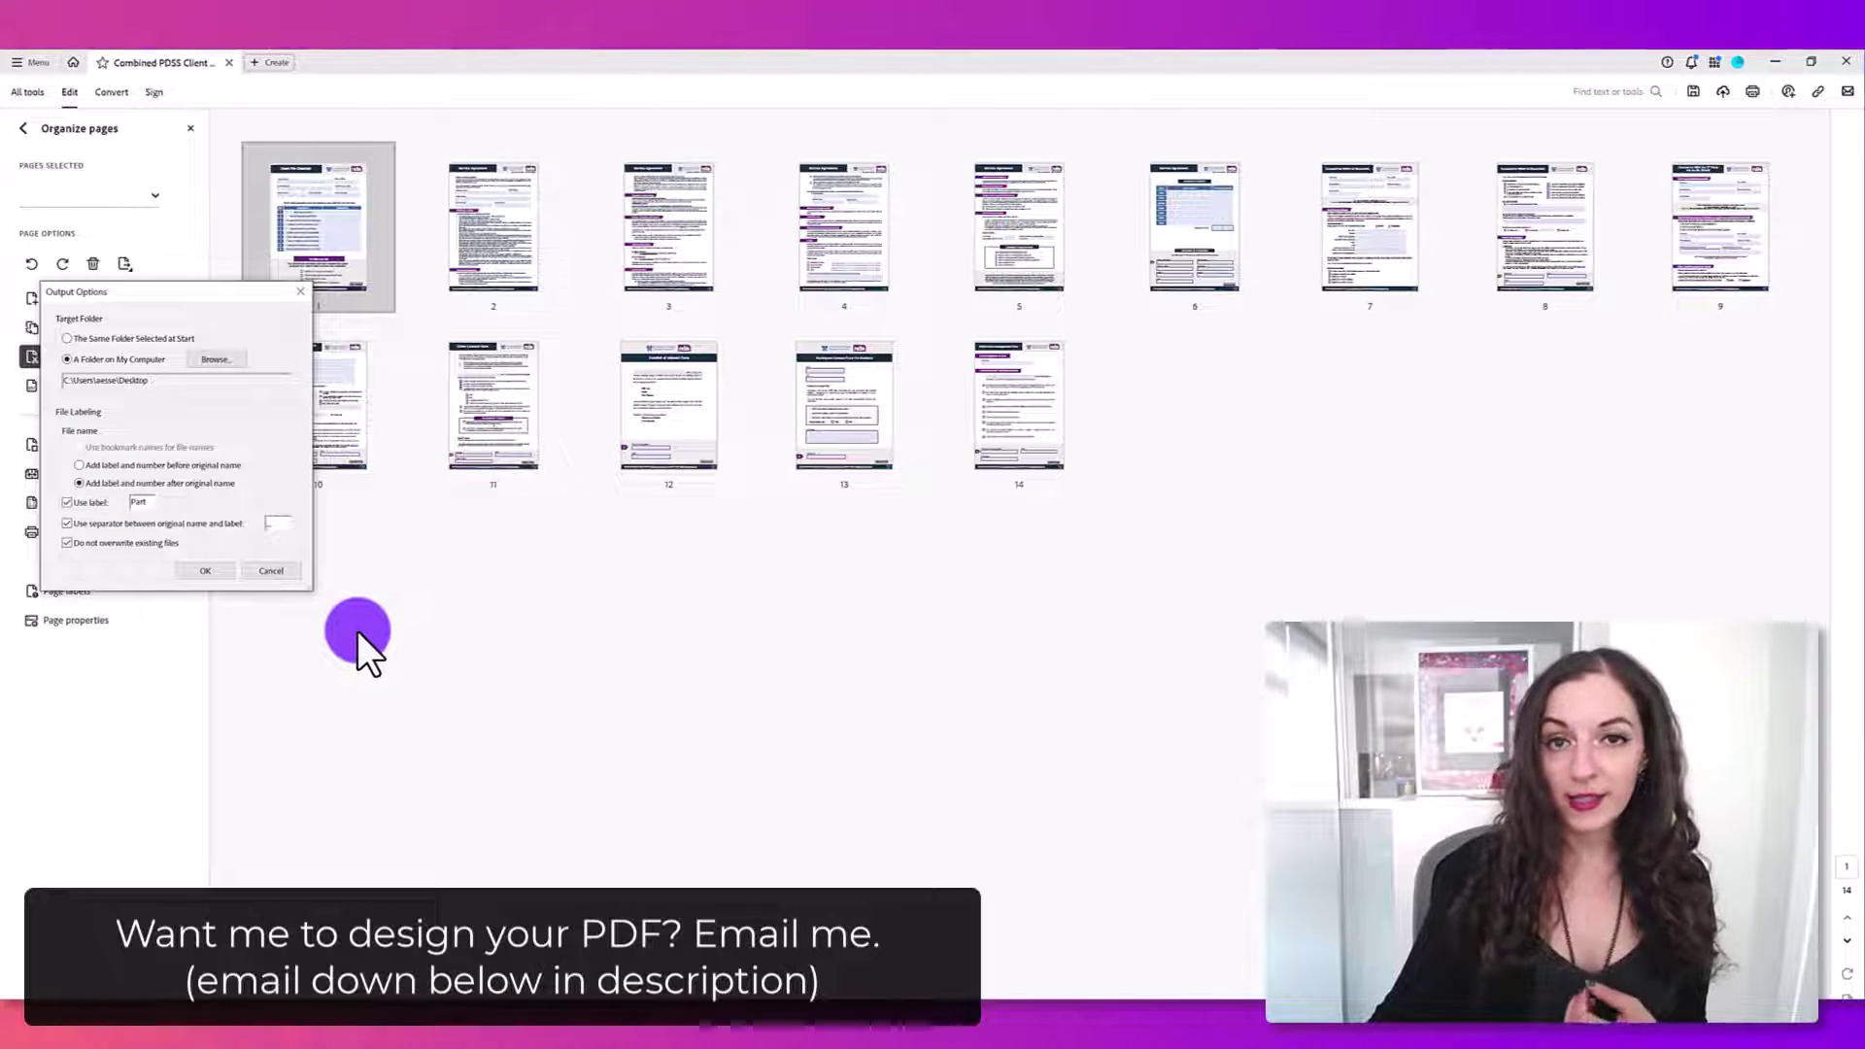
click(206, 571)
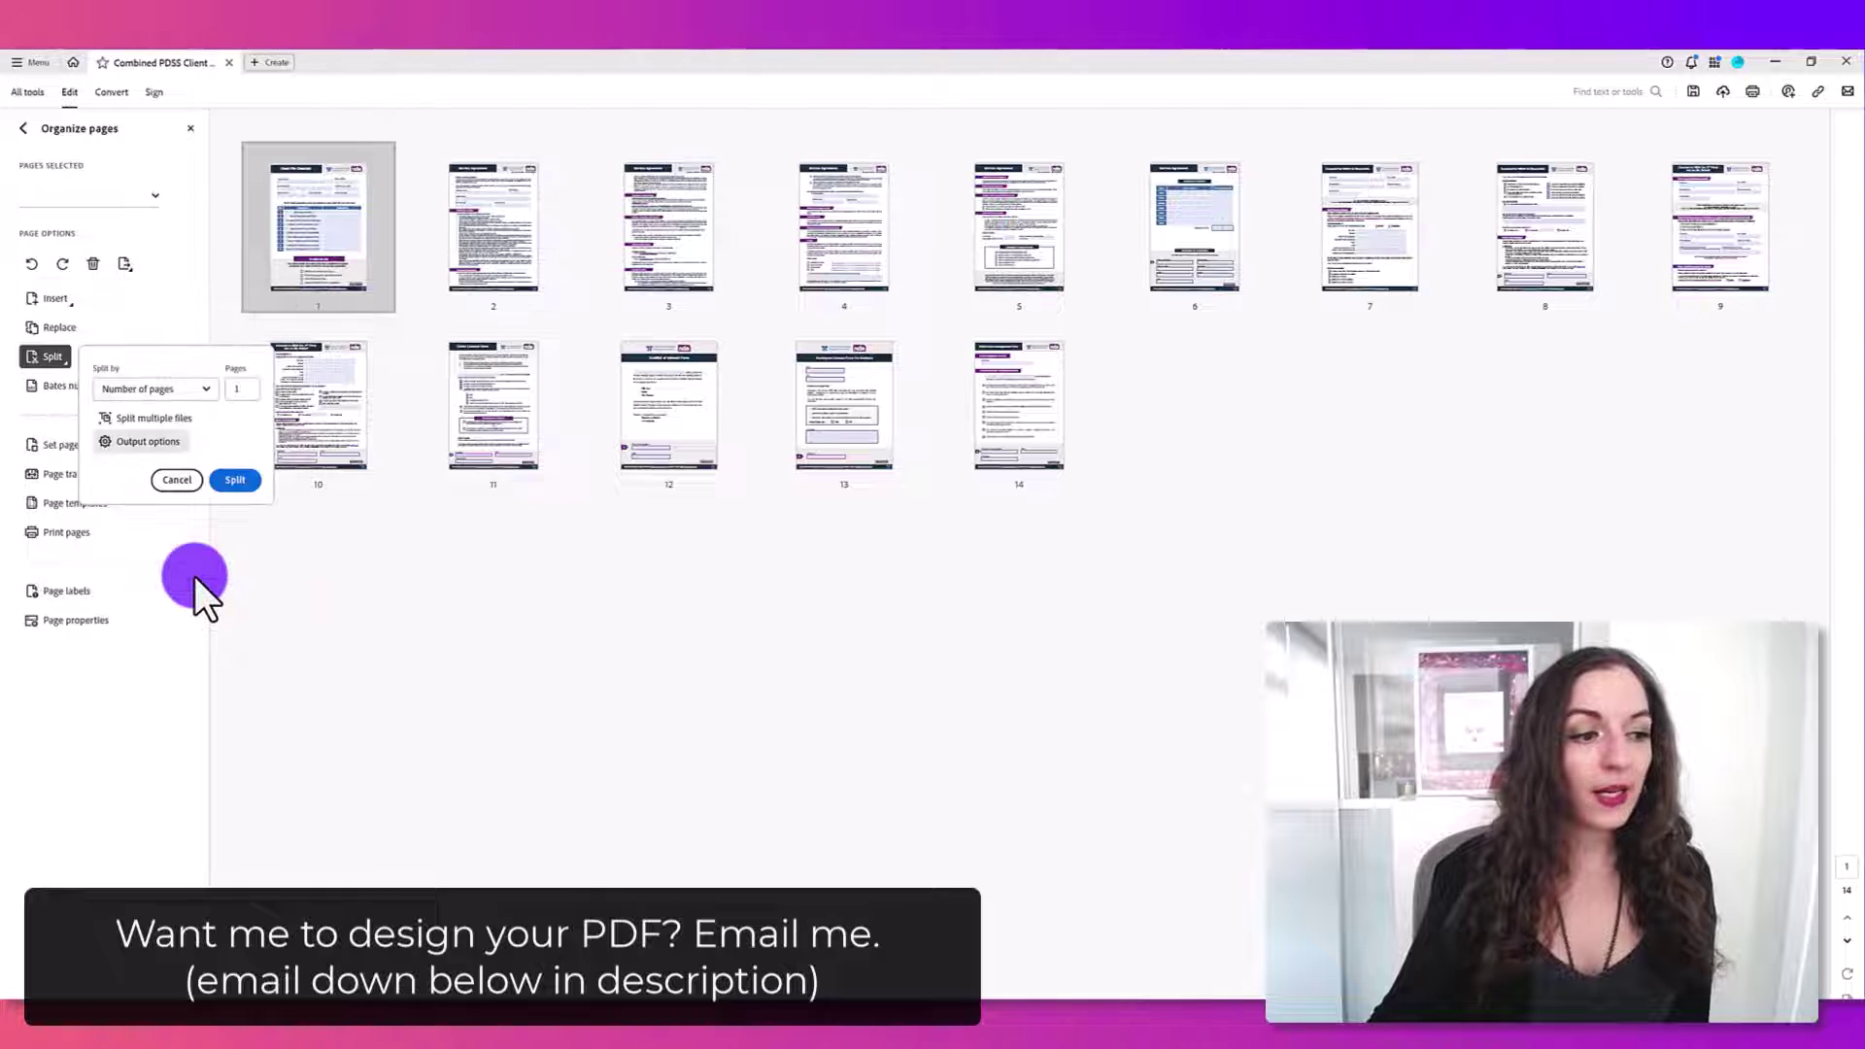
Split the form into 14 single-page files, dismiss both messages, and minimize Acrobat
click(239, 482)
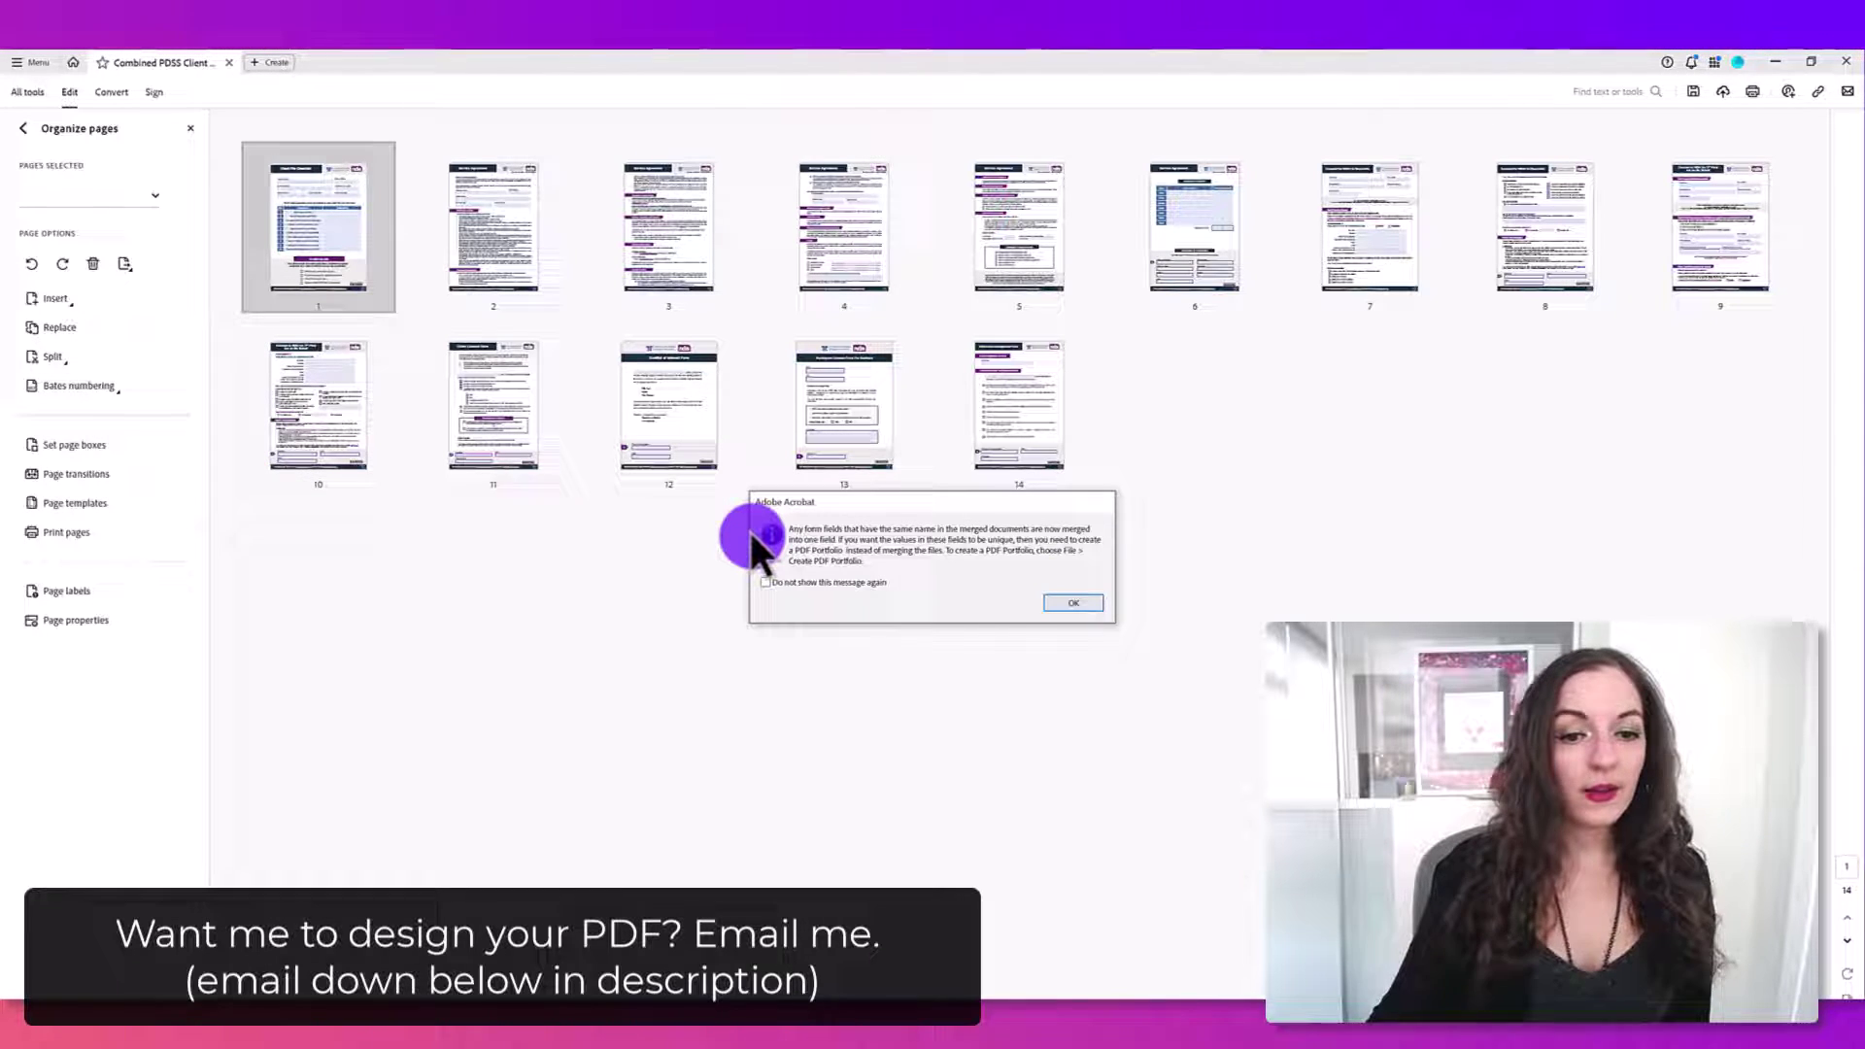
click(1073, 600)
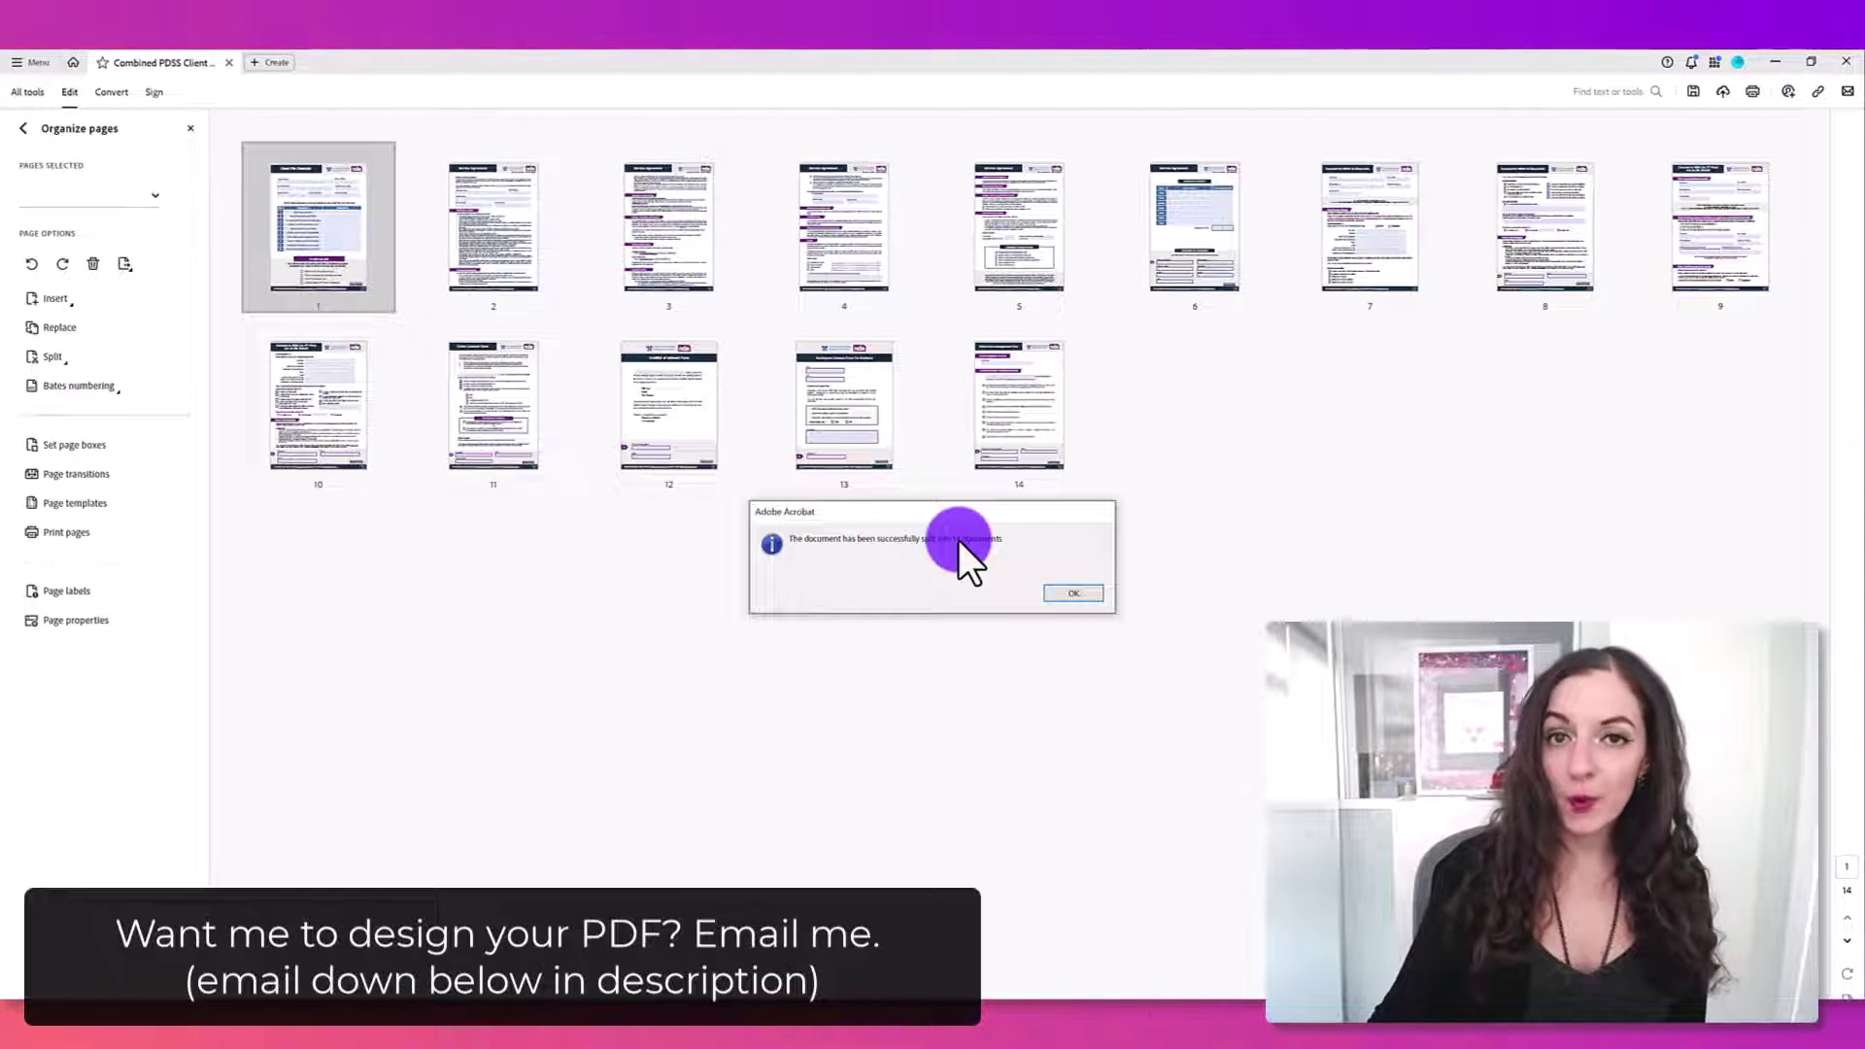
click(1070, 589)
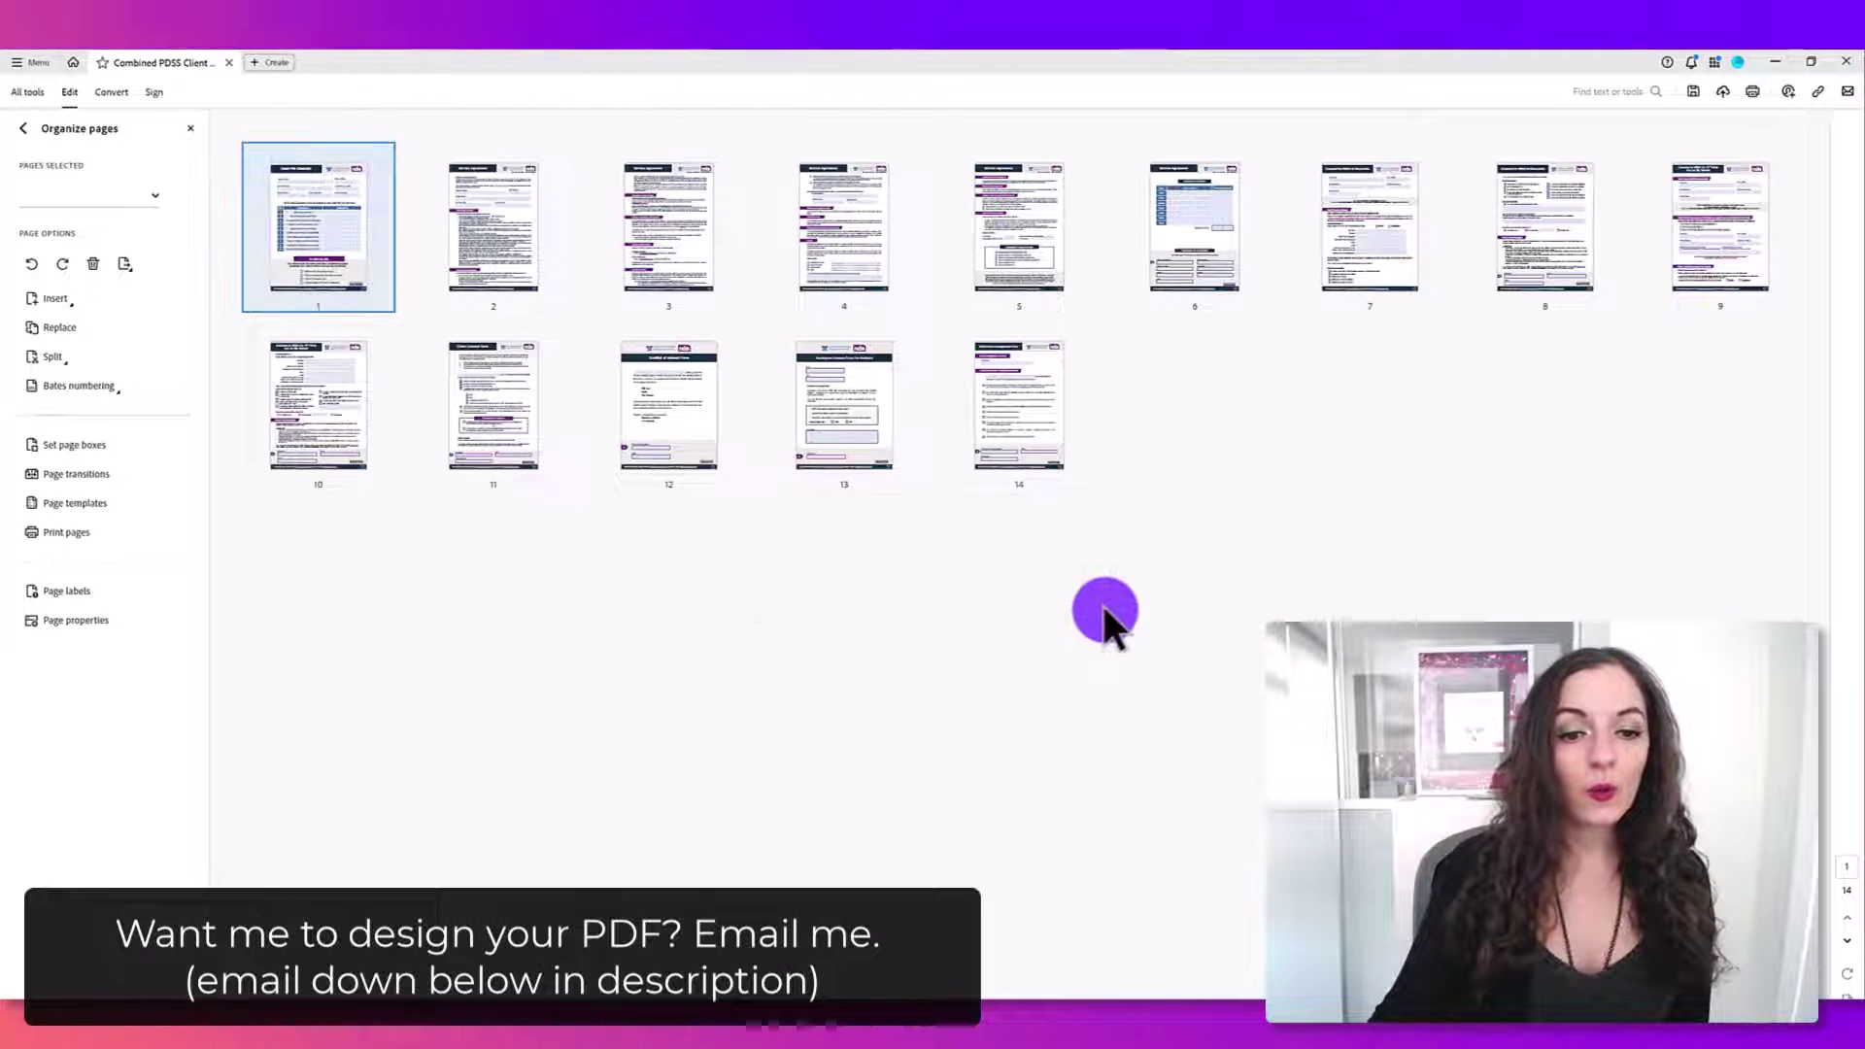
click(1788, 49)
Minimize the browser and look over the Combined PDSS Part files on the desktop
click(1780, 52)
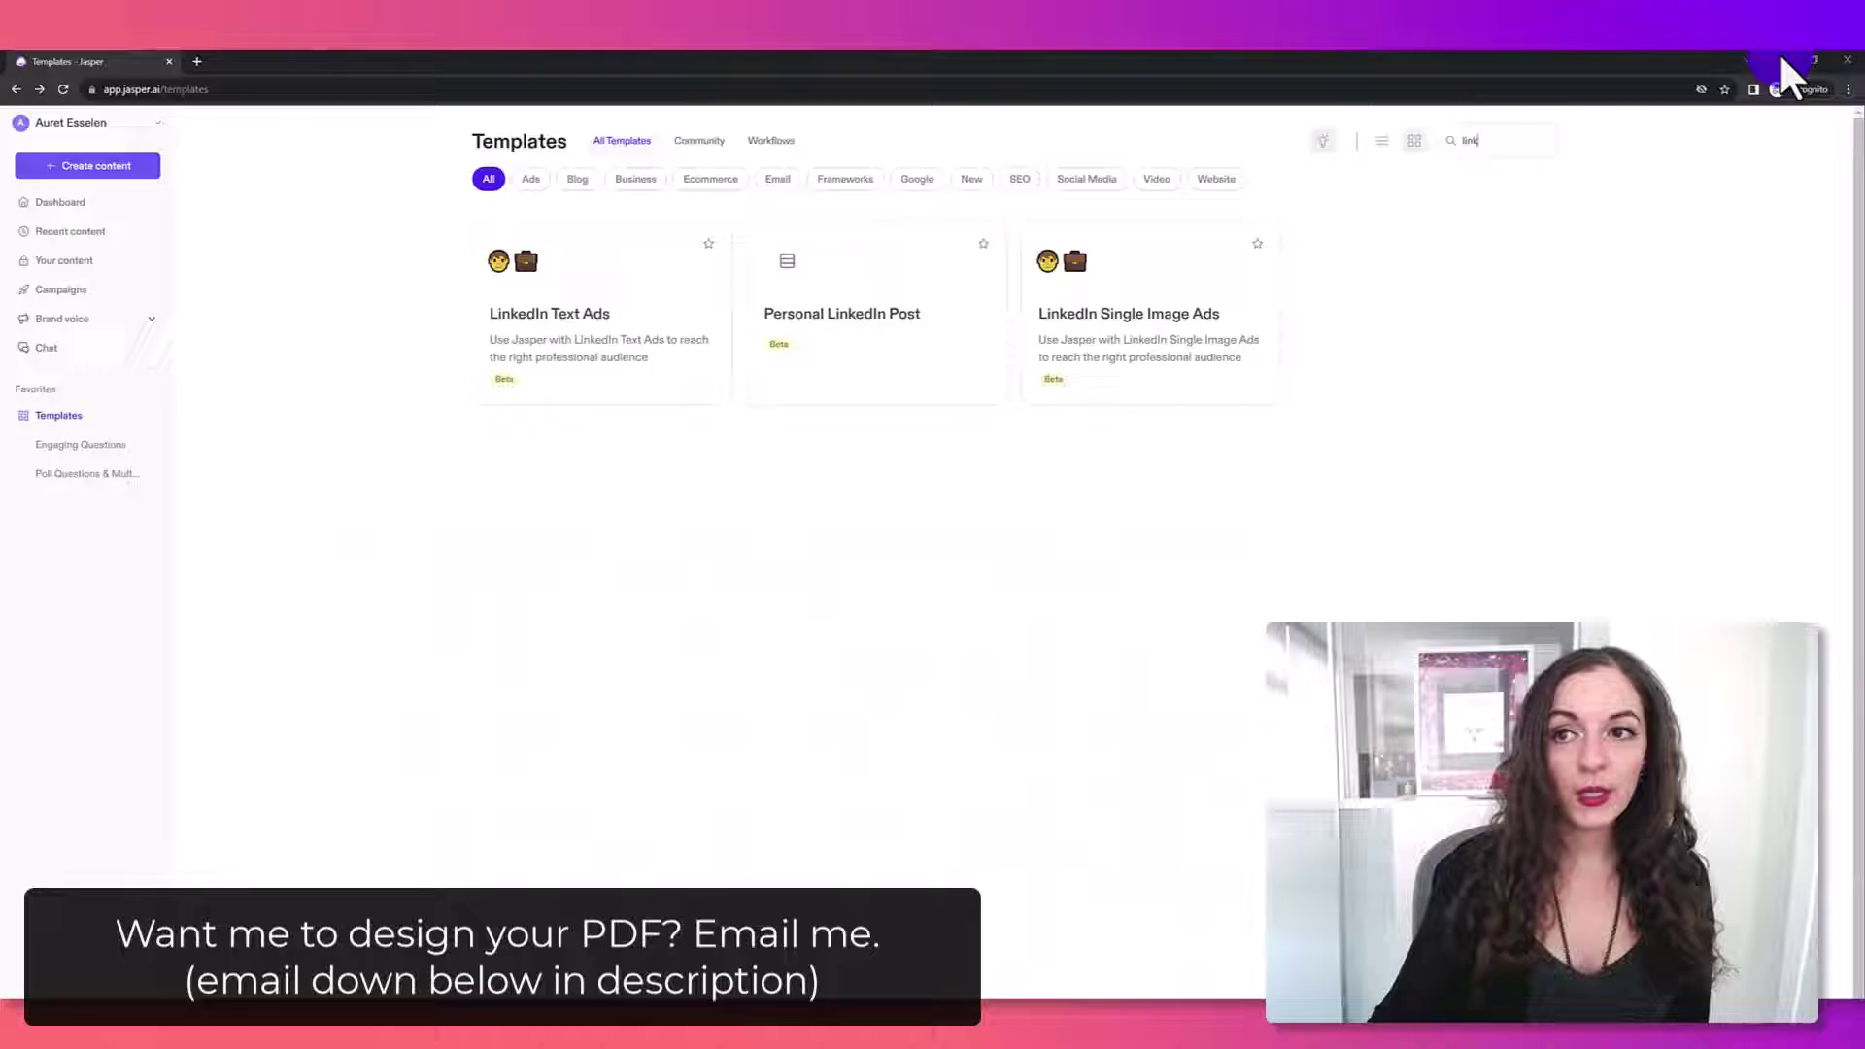
click(1778, 52)
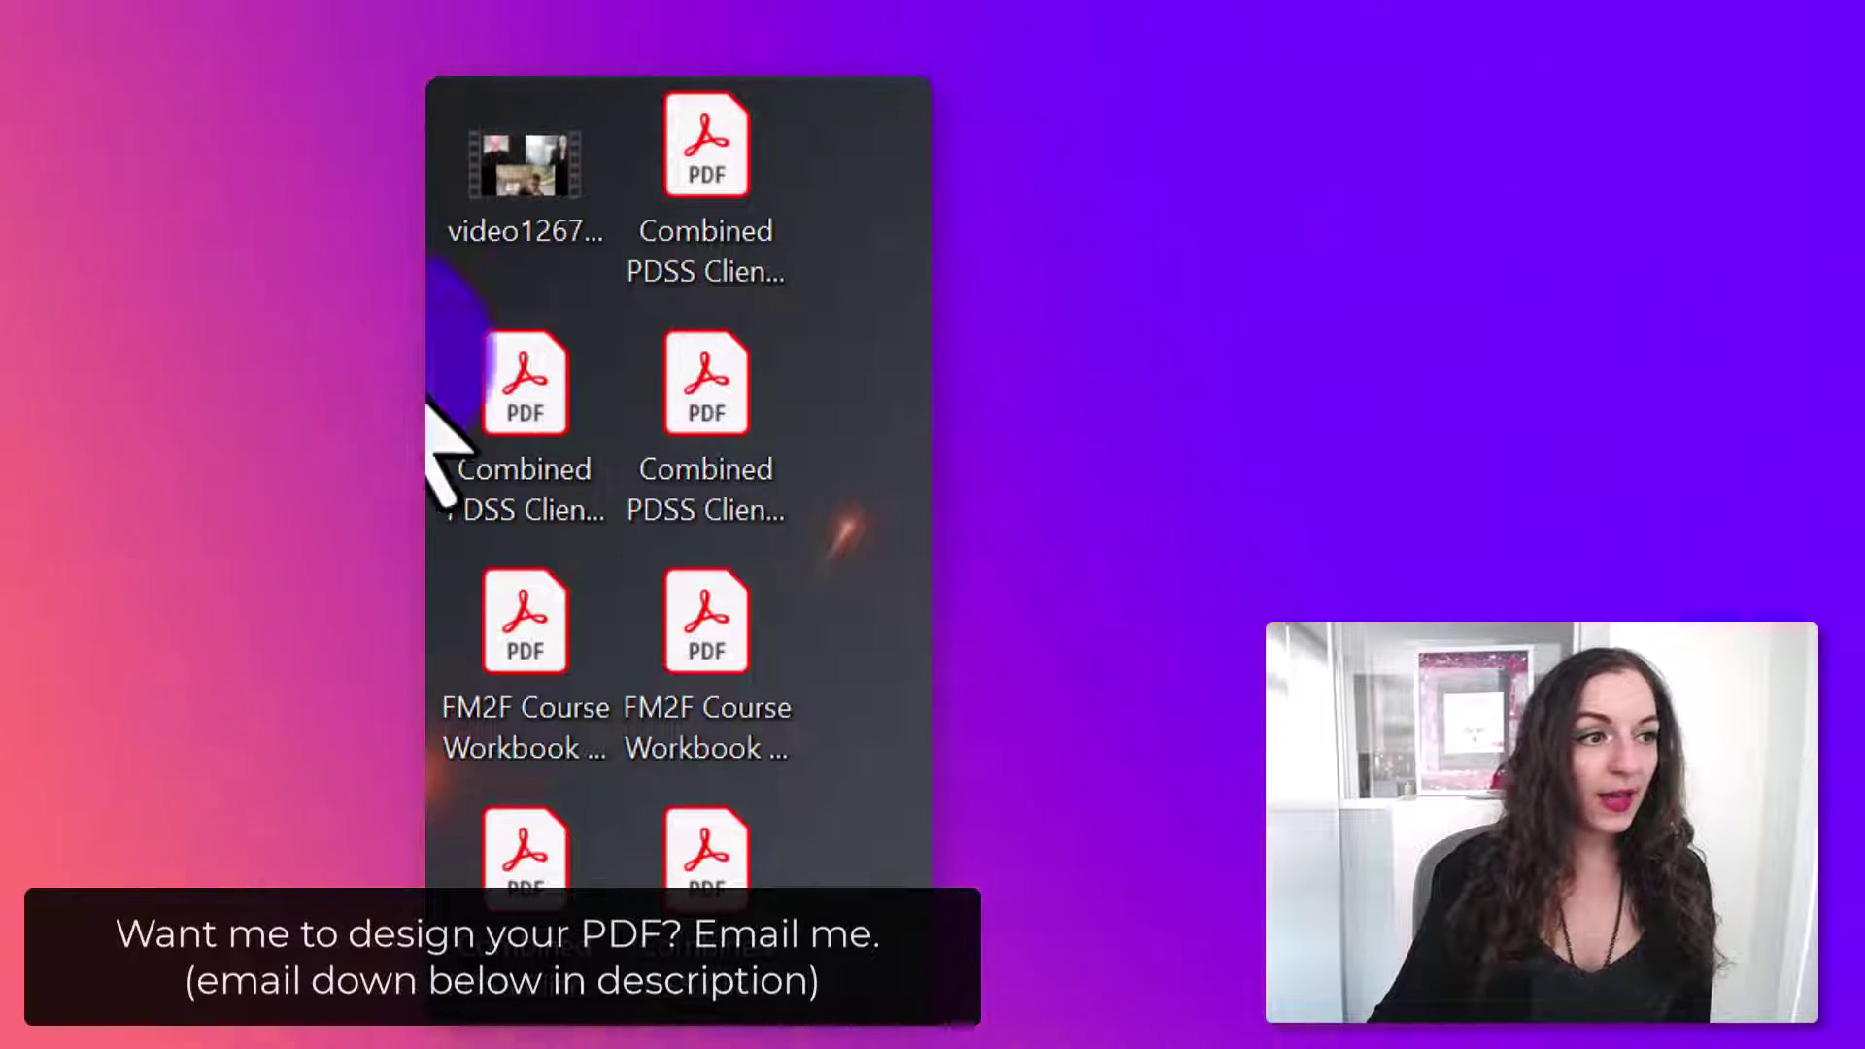
click(529, 392)
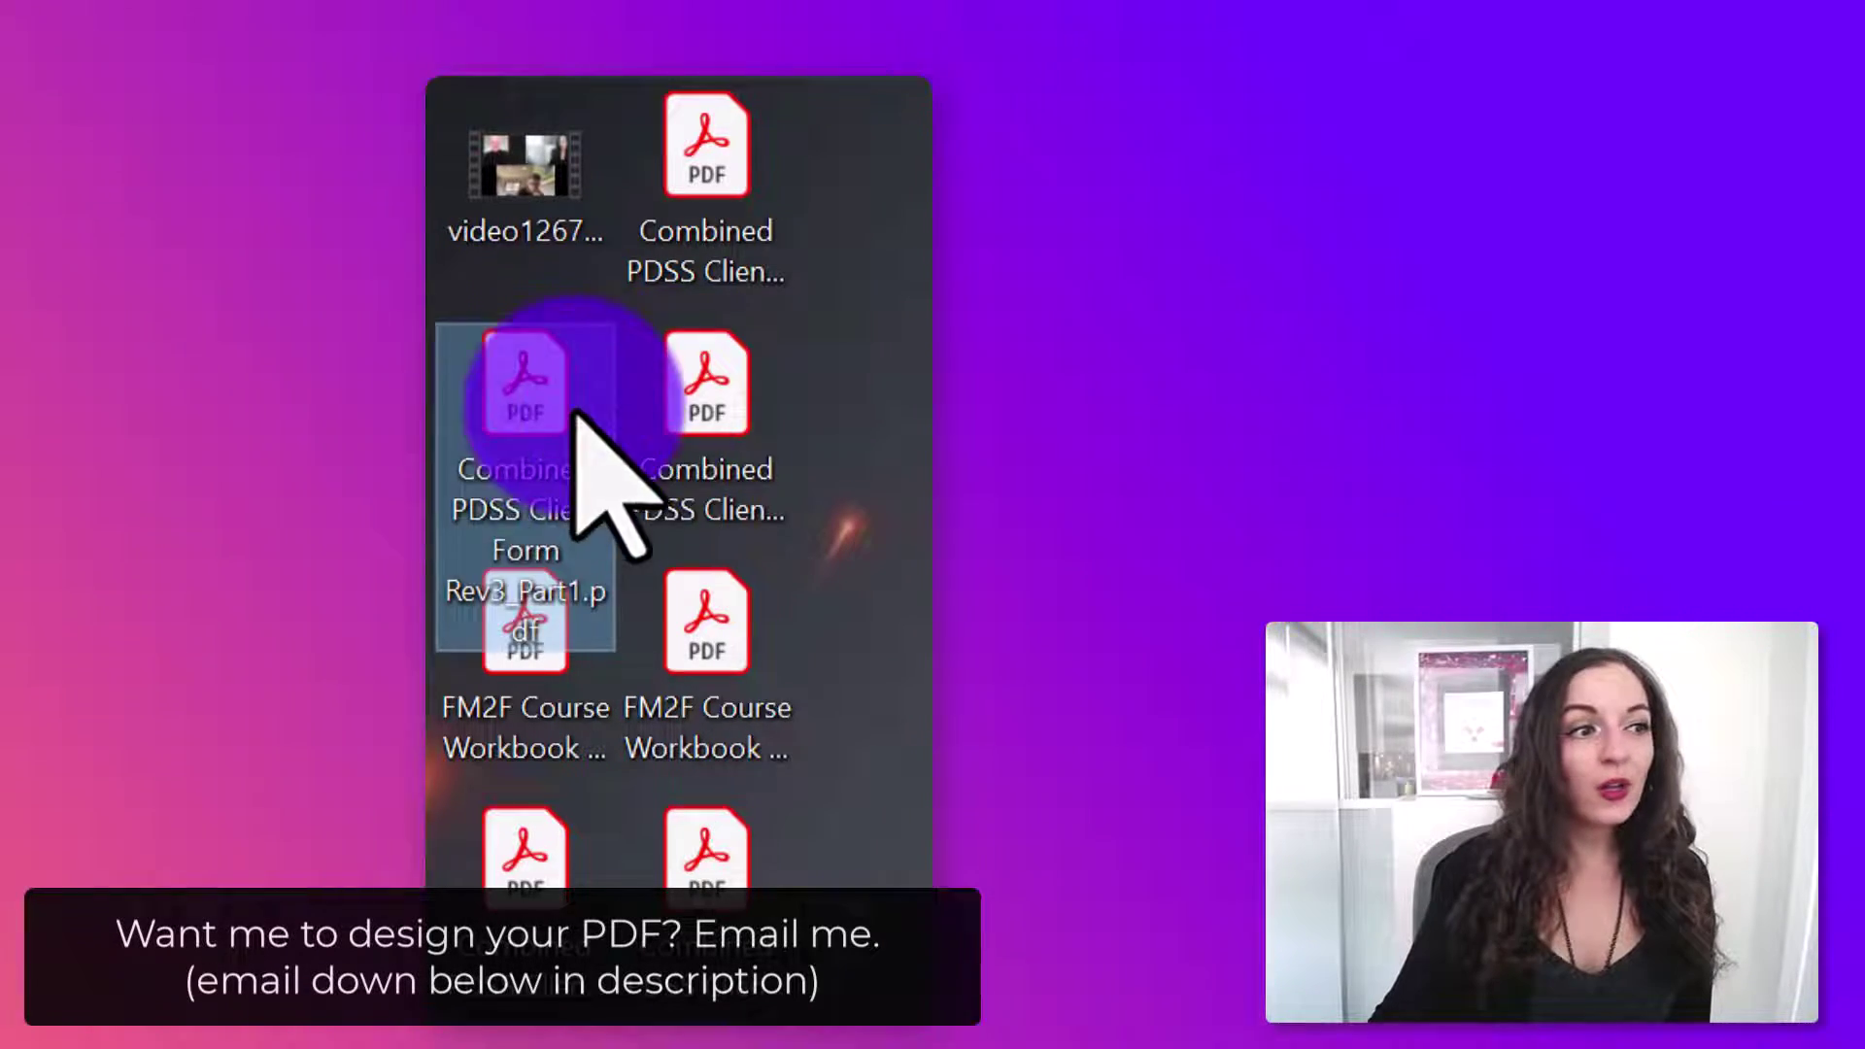
click(707, 145)
click(707, 642)
click(525, 642)
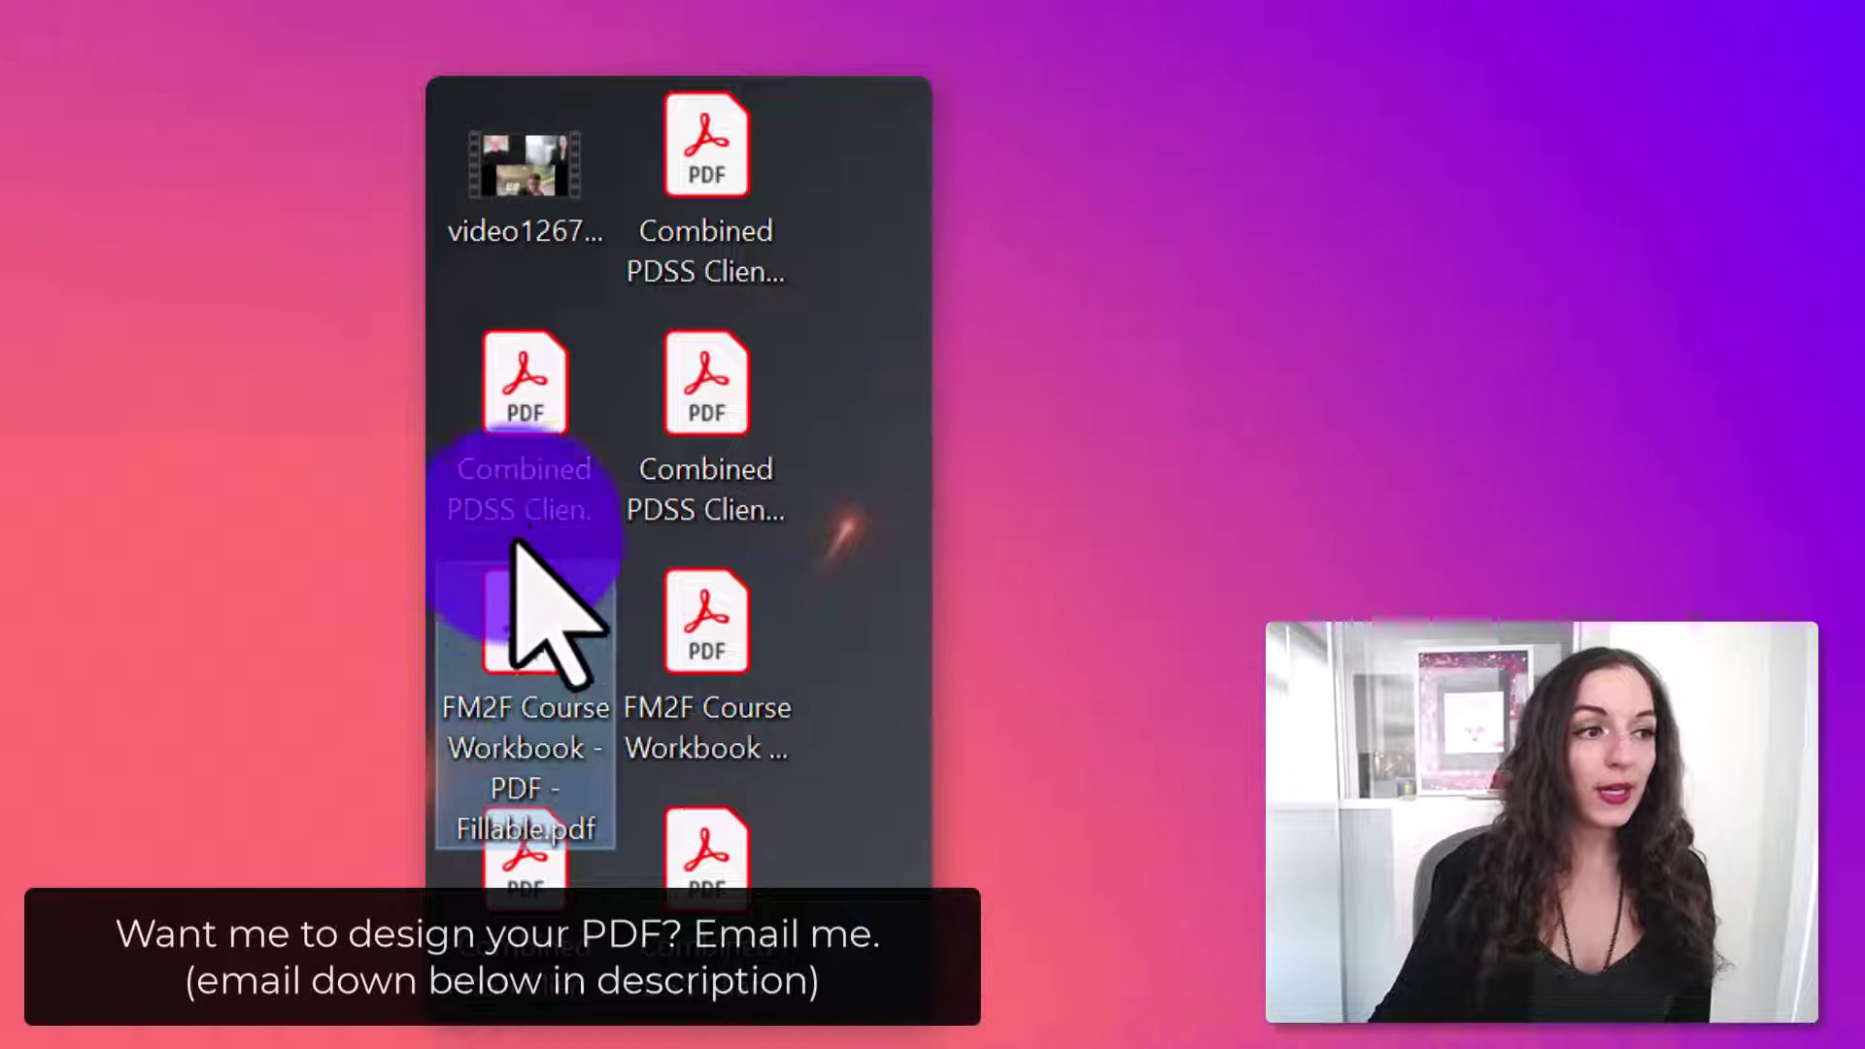
click(526, 401)
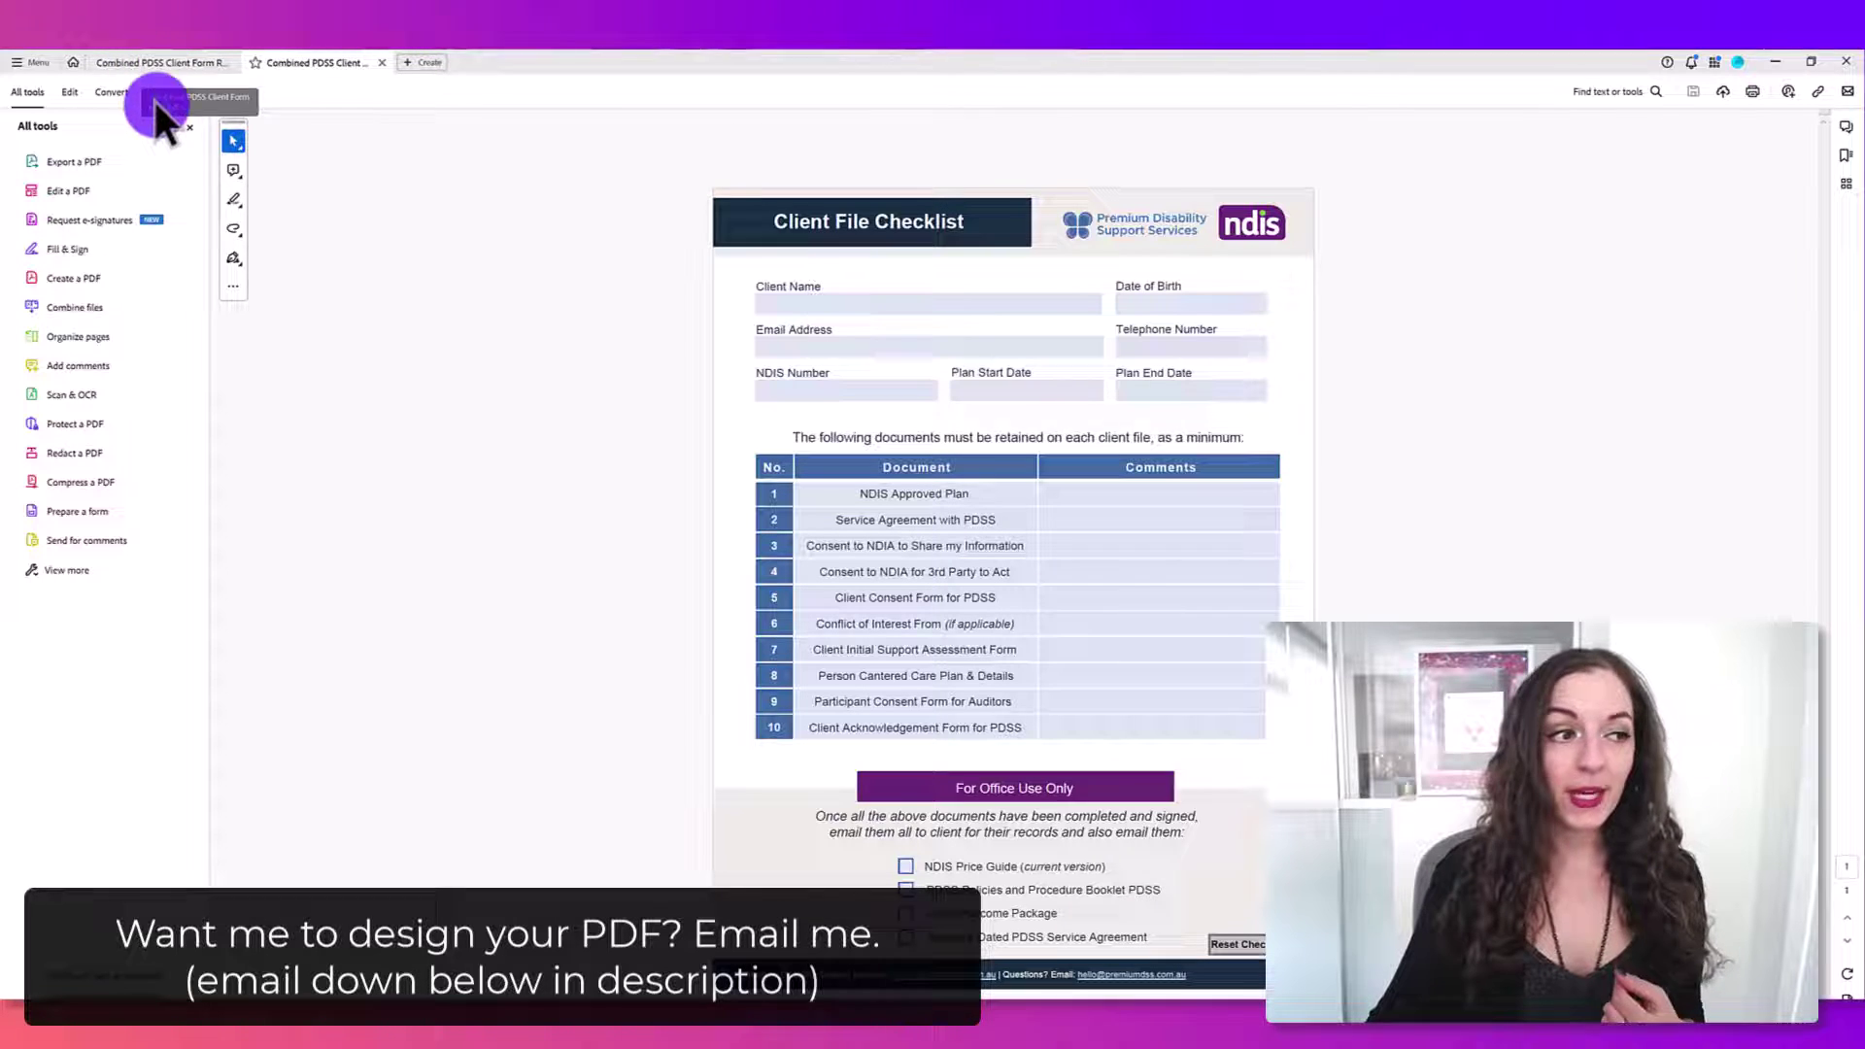
Retry the split by number of pages, which fails because Part1 already exists
click(88, 219)
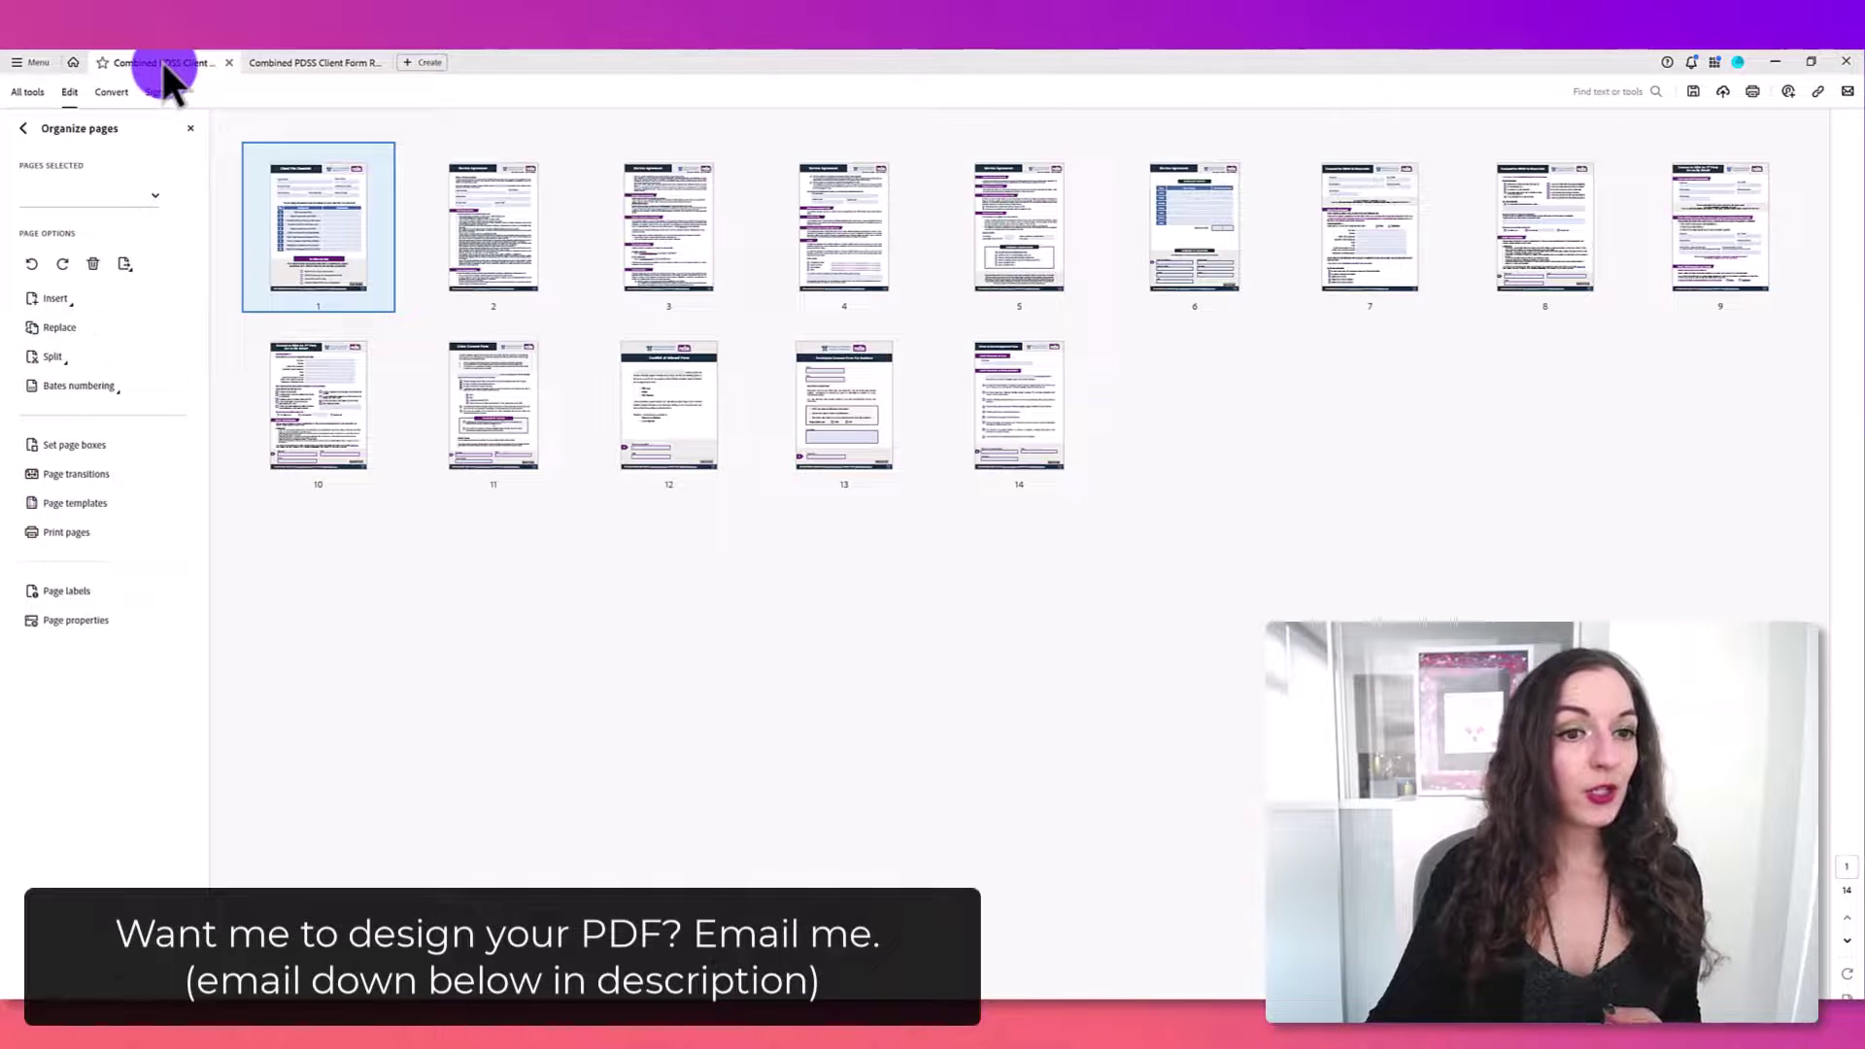
click(57, 355)
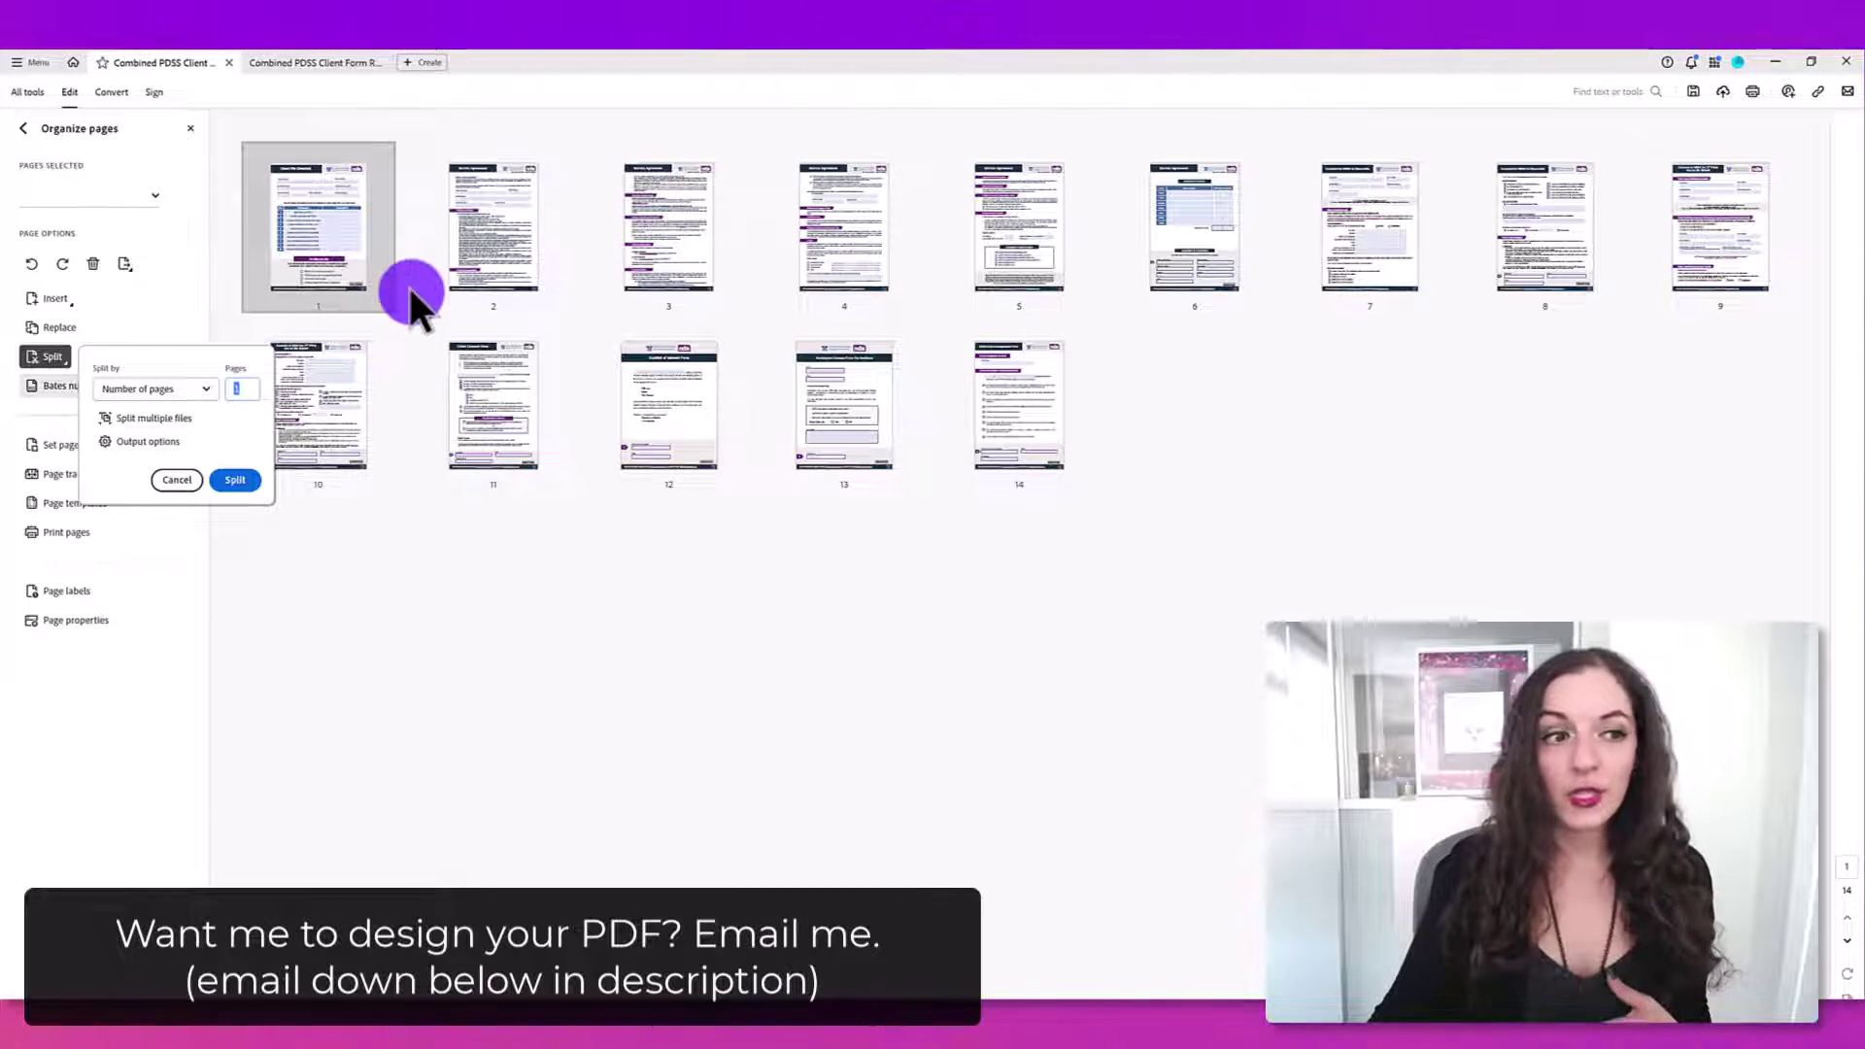
click(256, 386)
text(1)
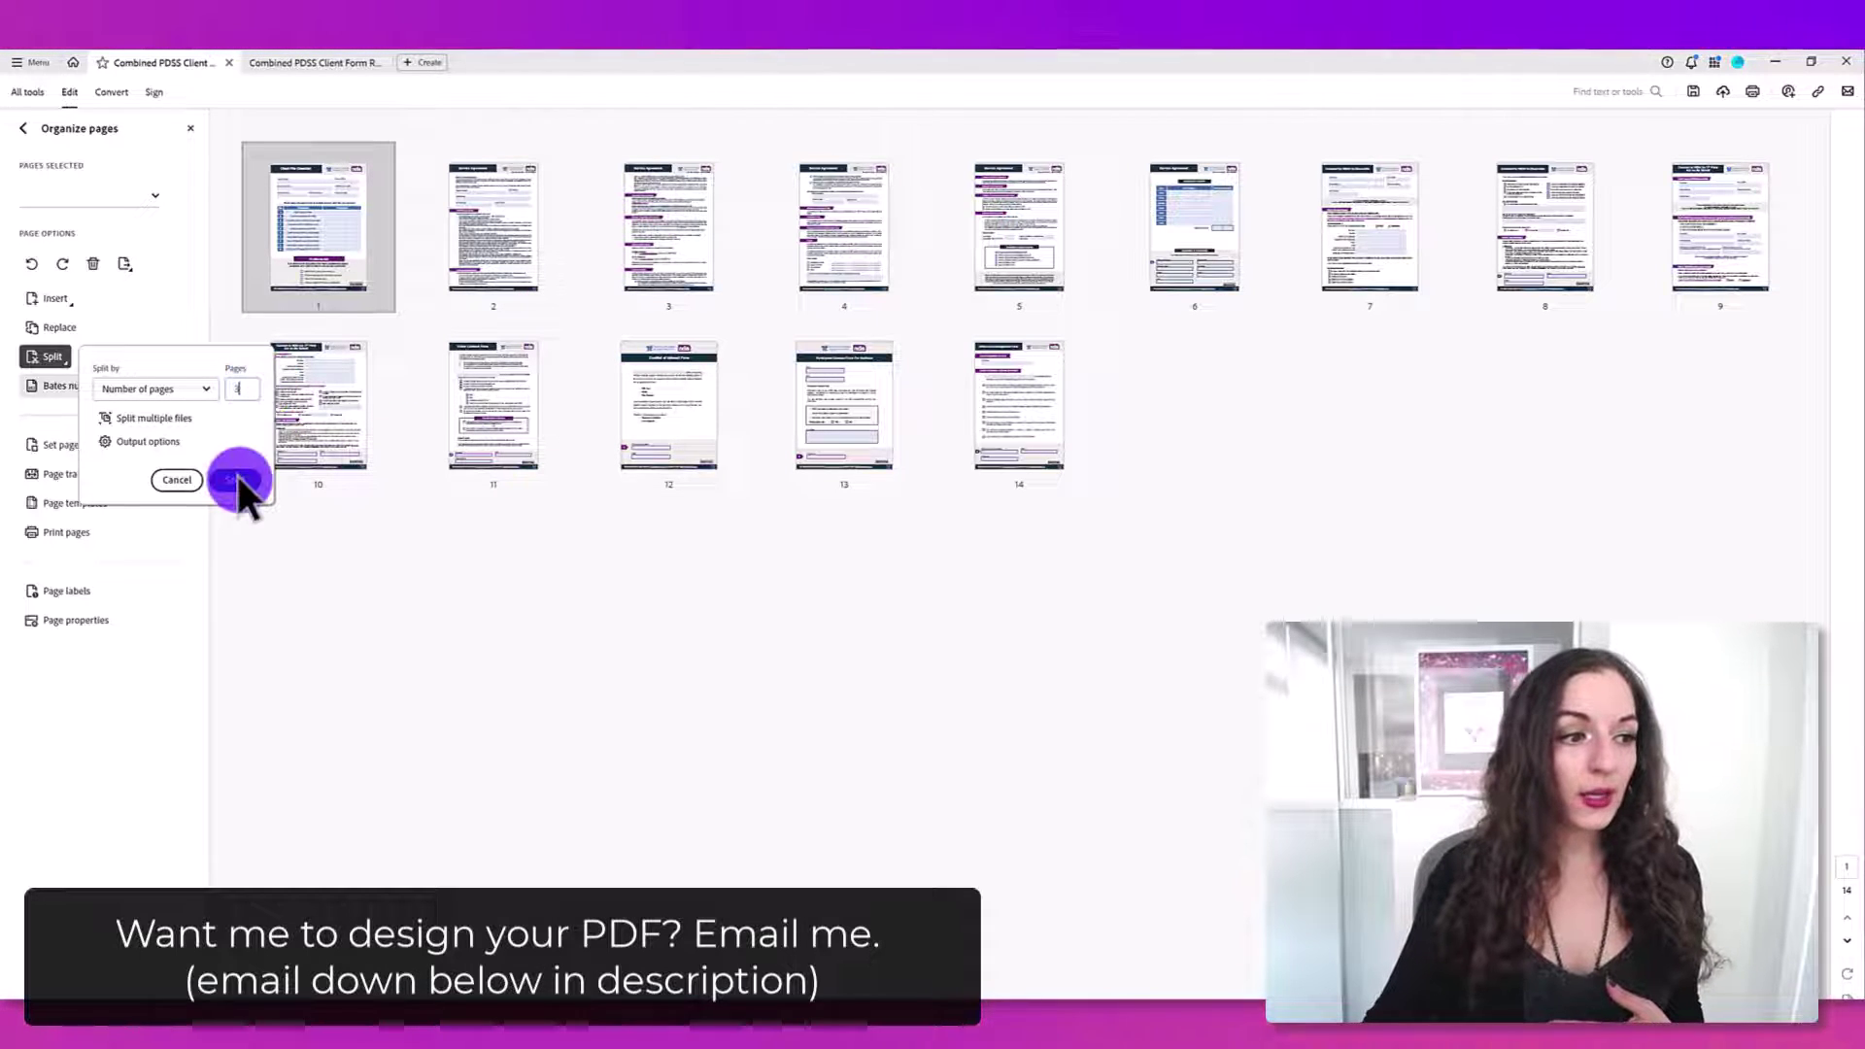
click(238, 476)
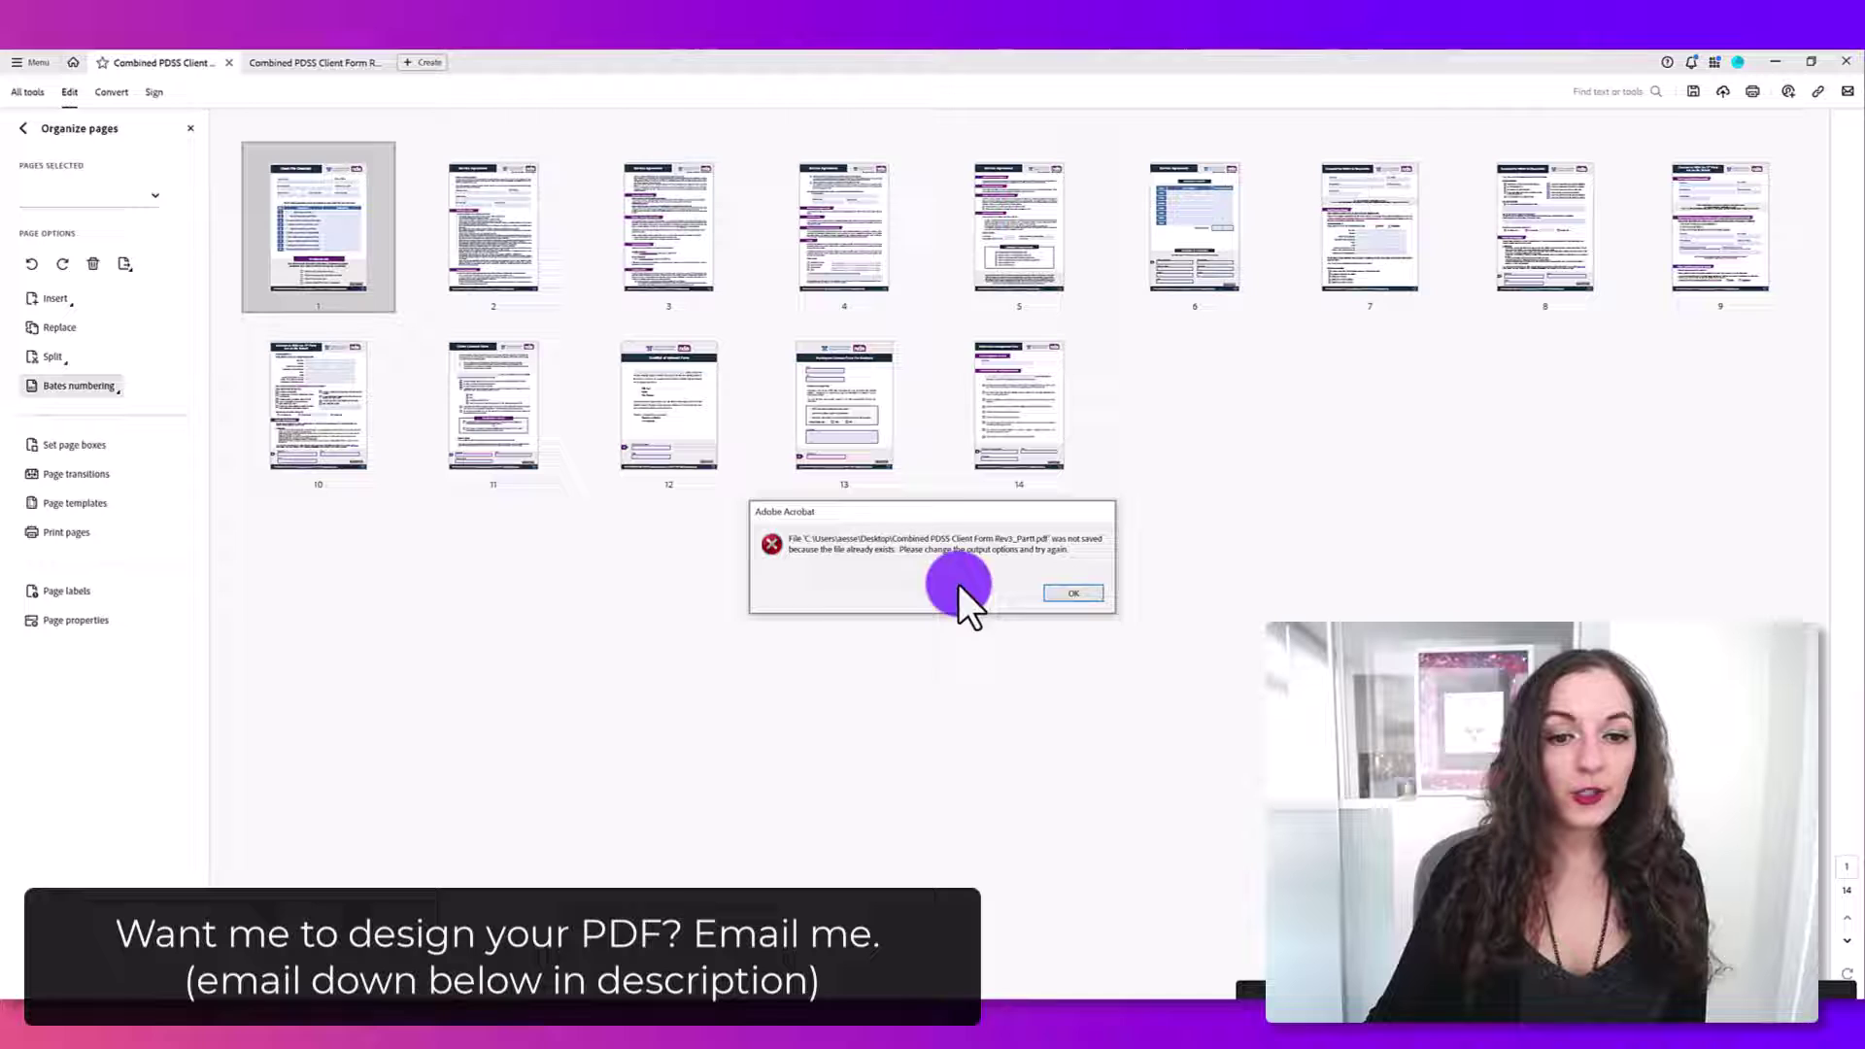
Dismiss the error and change the split output folder to Pictures
click(1074, 591)
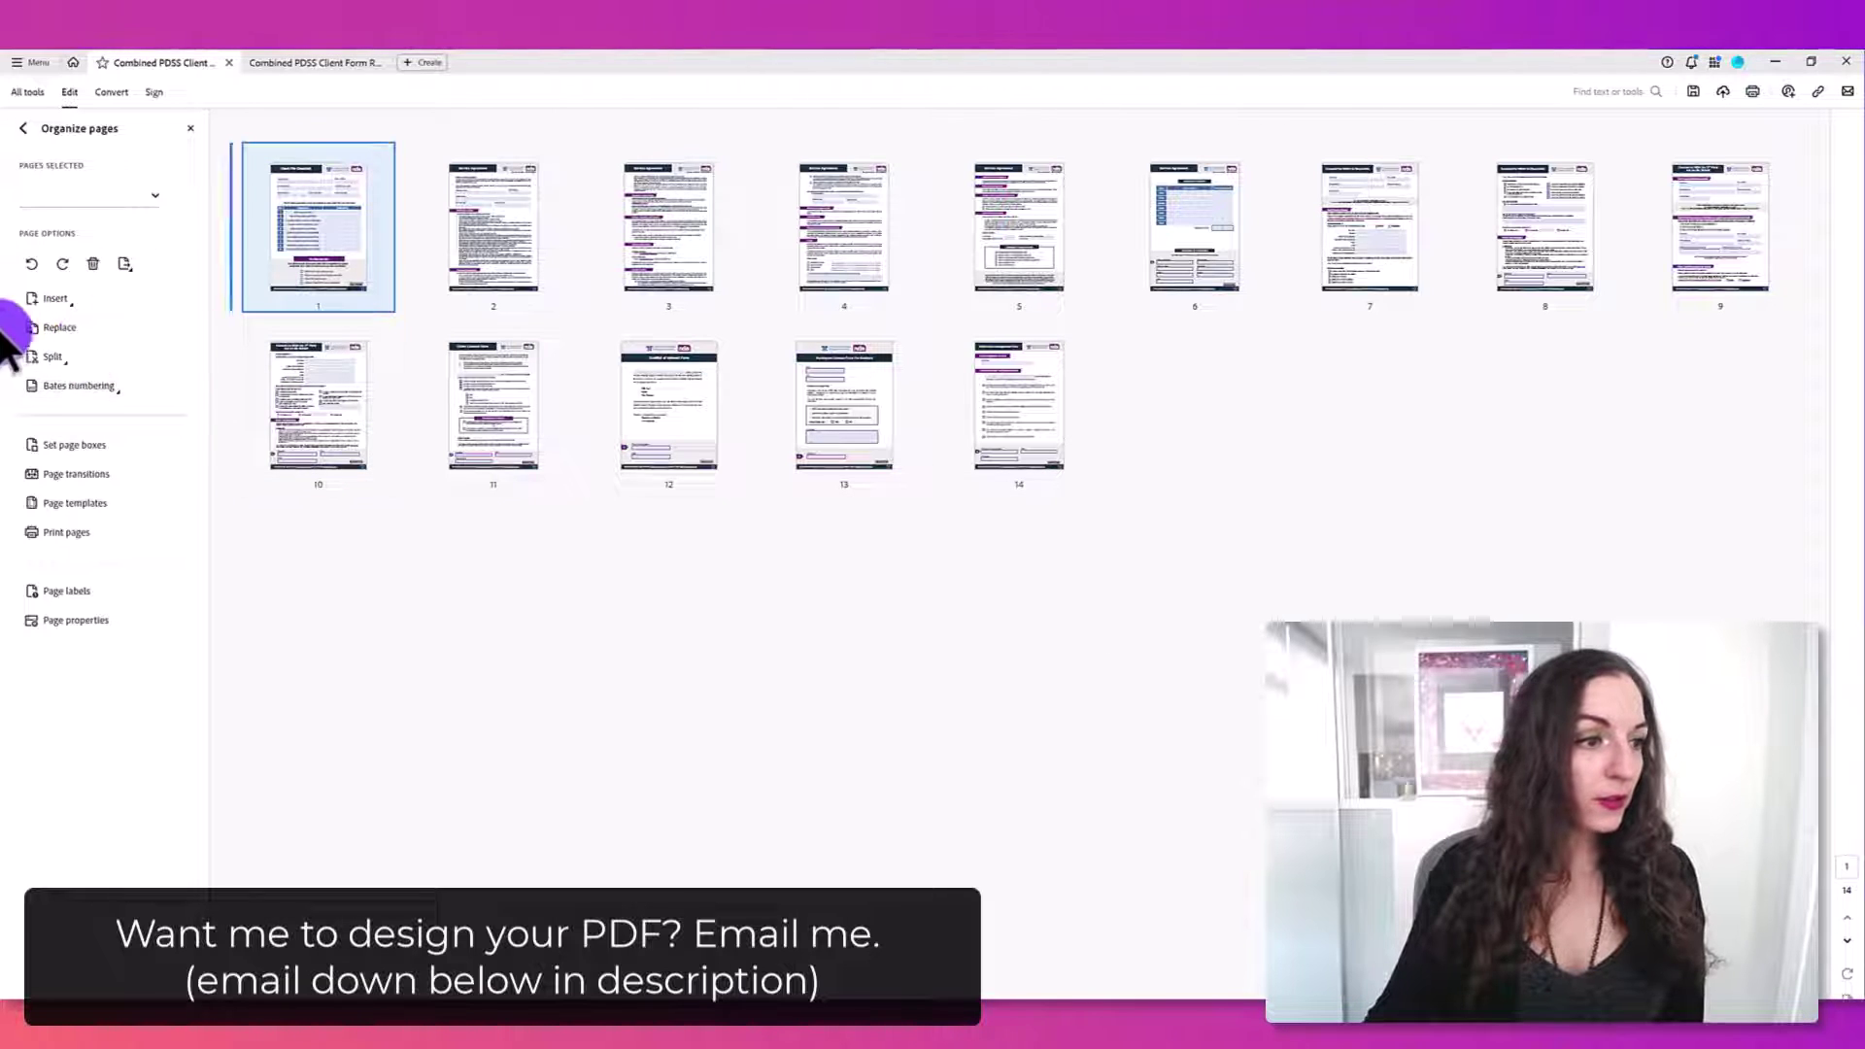
click(53, 355)
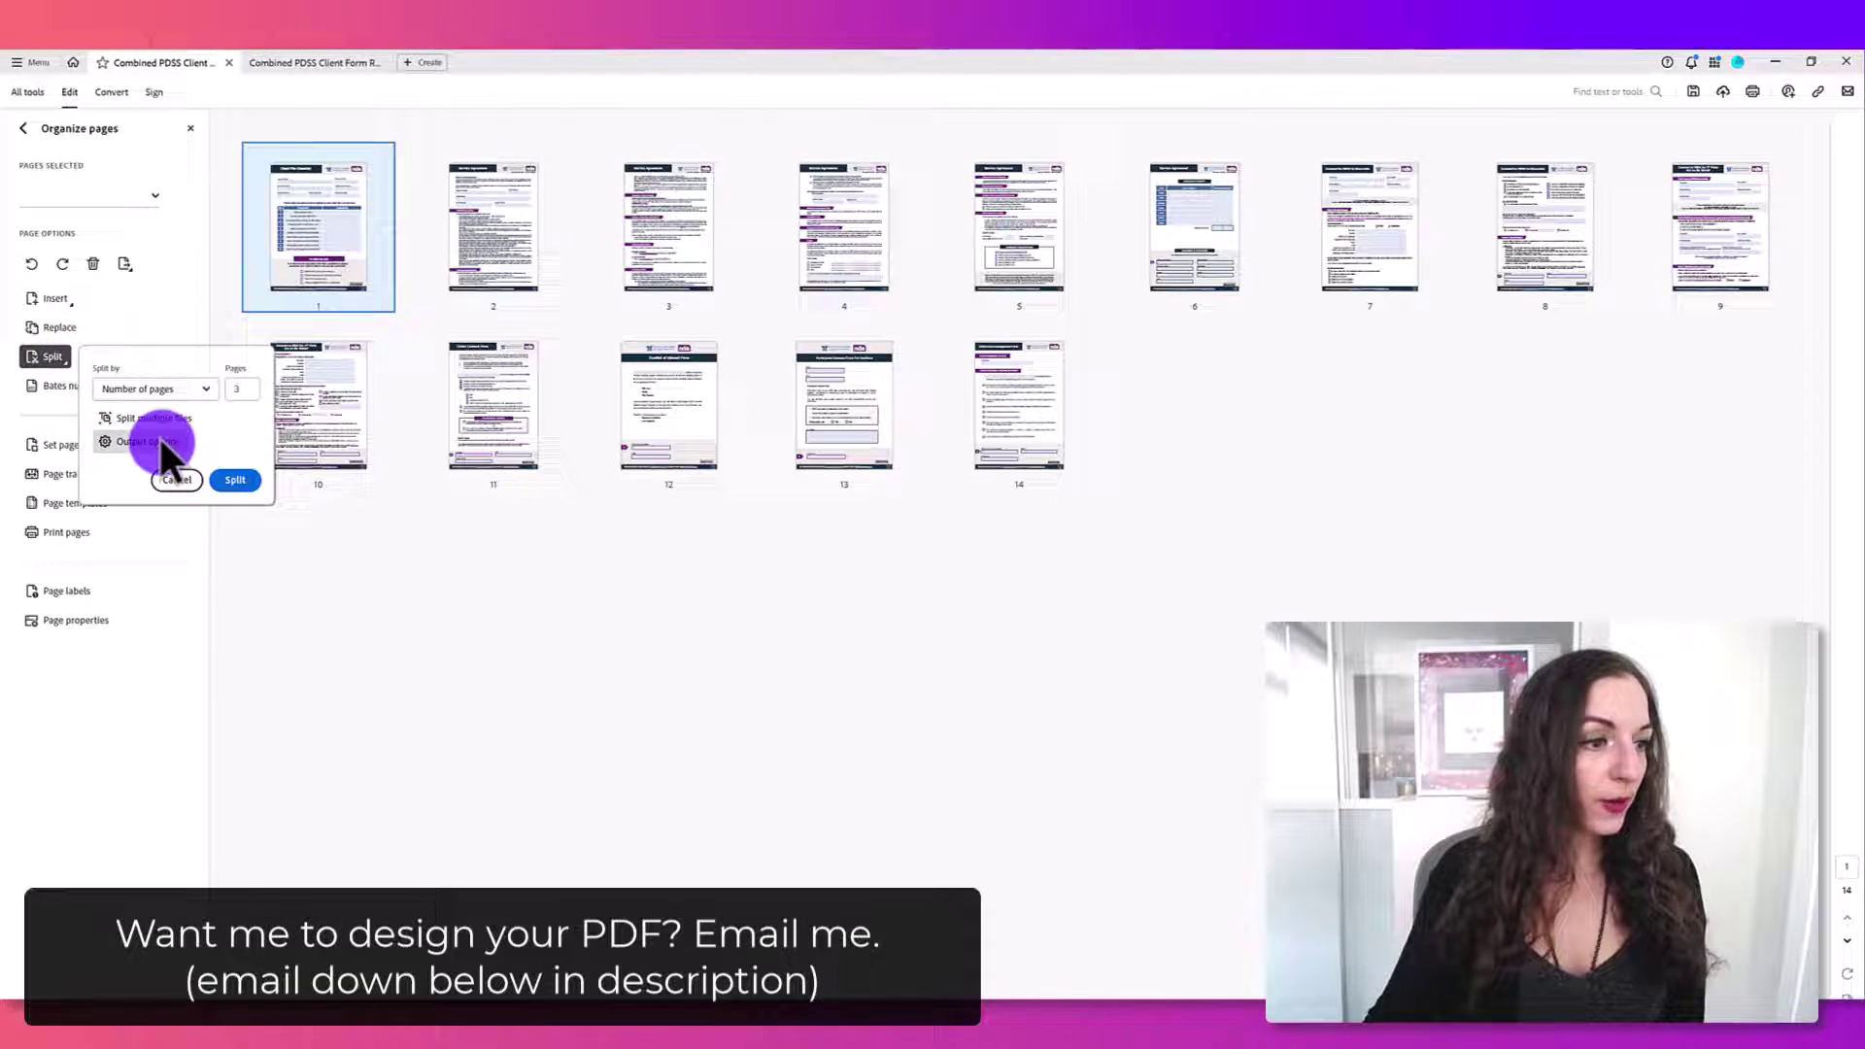
click(160, 439)
click(205, 346)
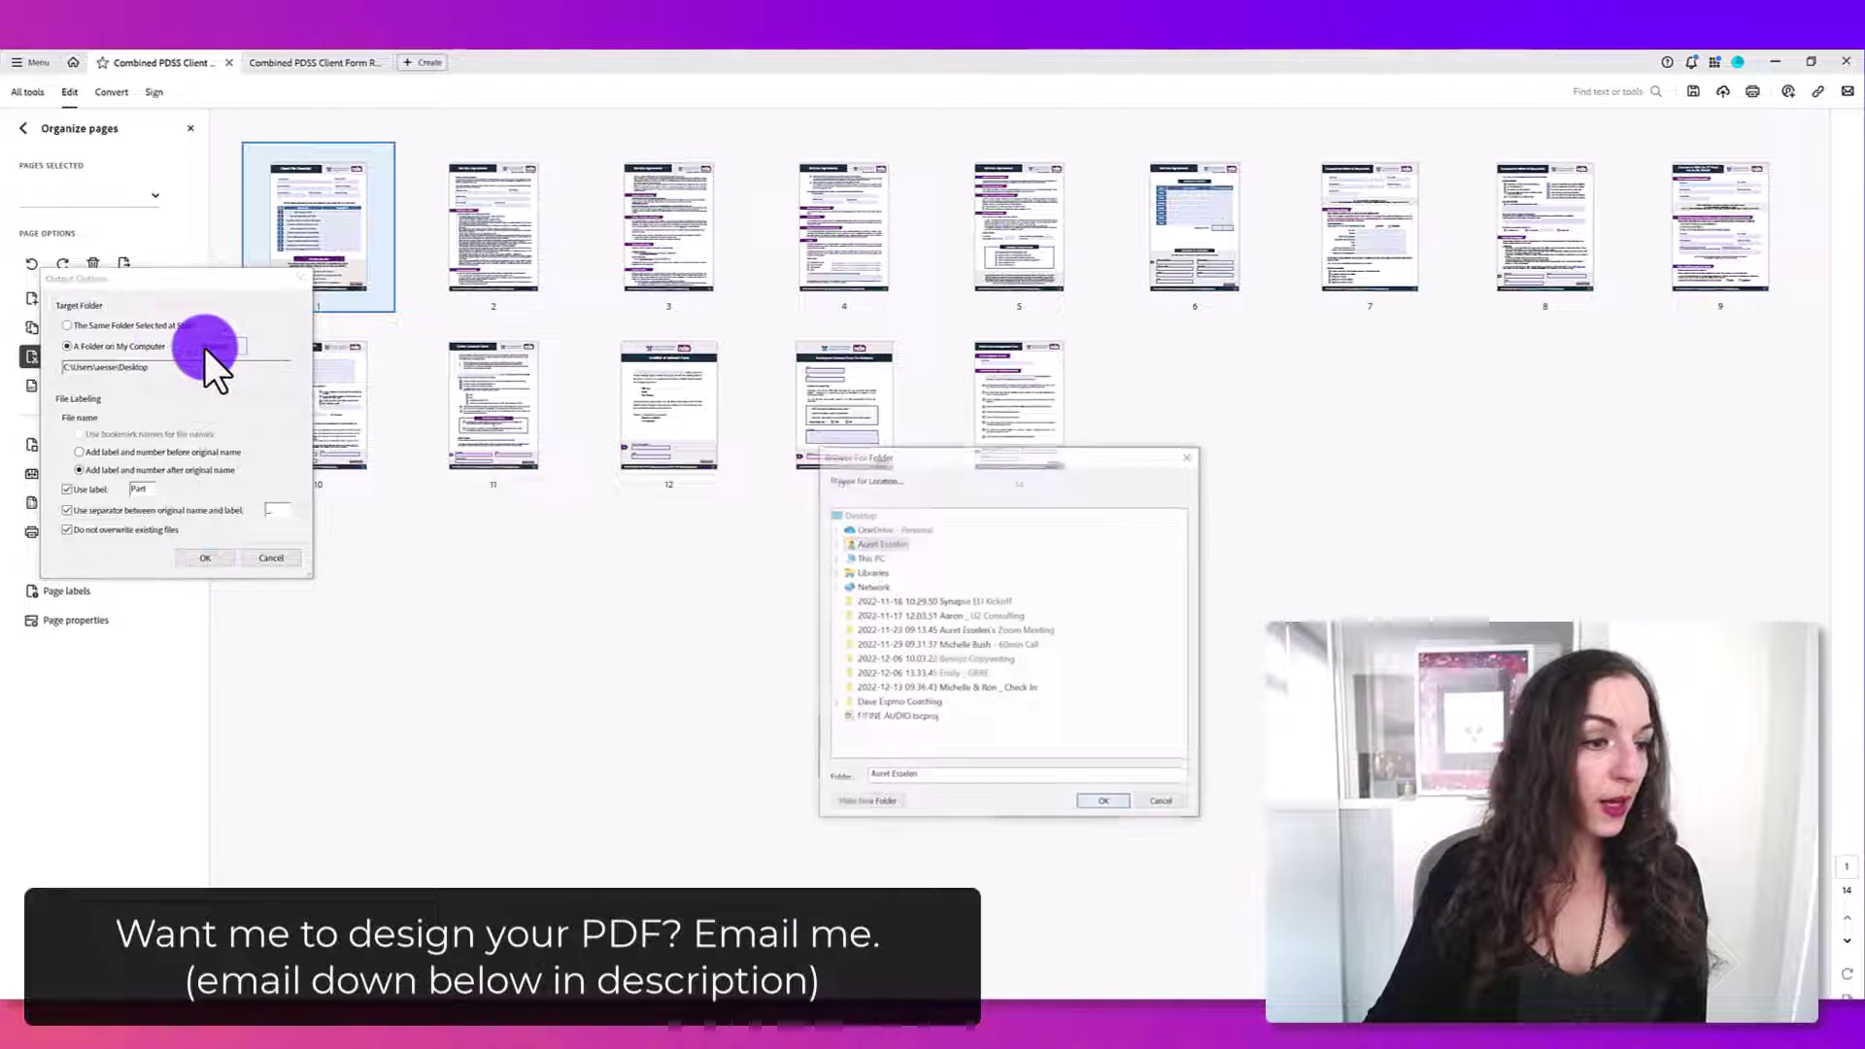
click(849, 559)
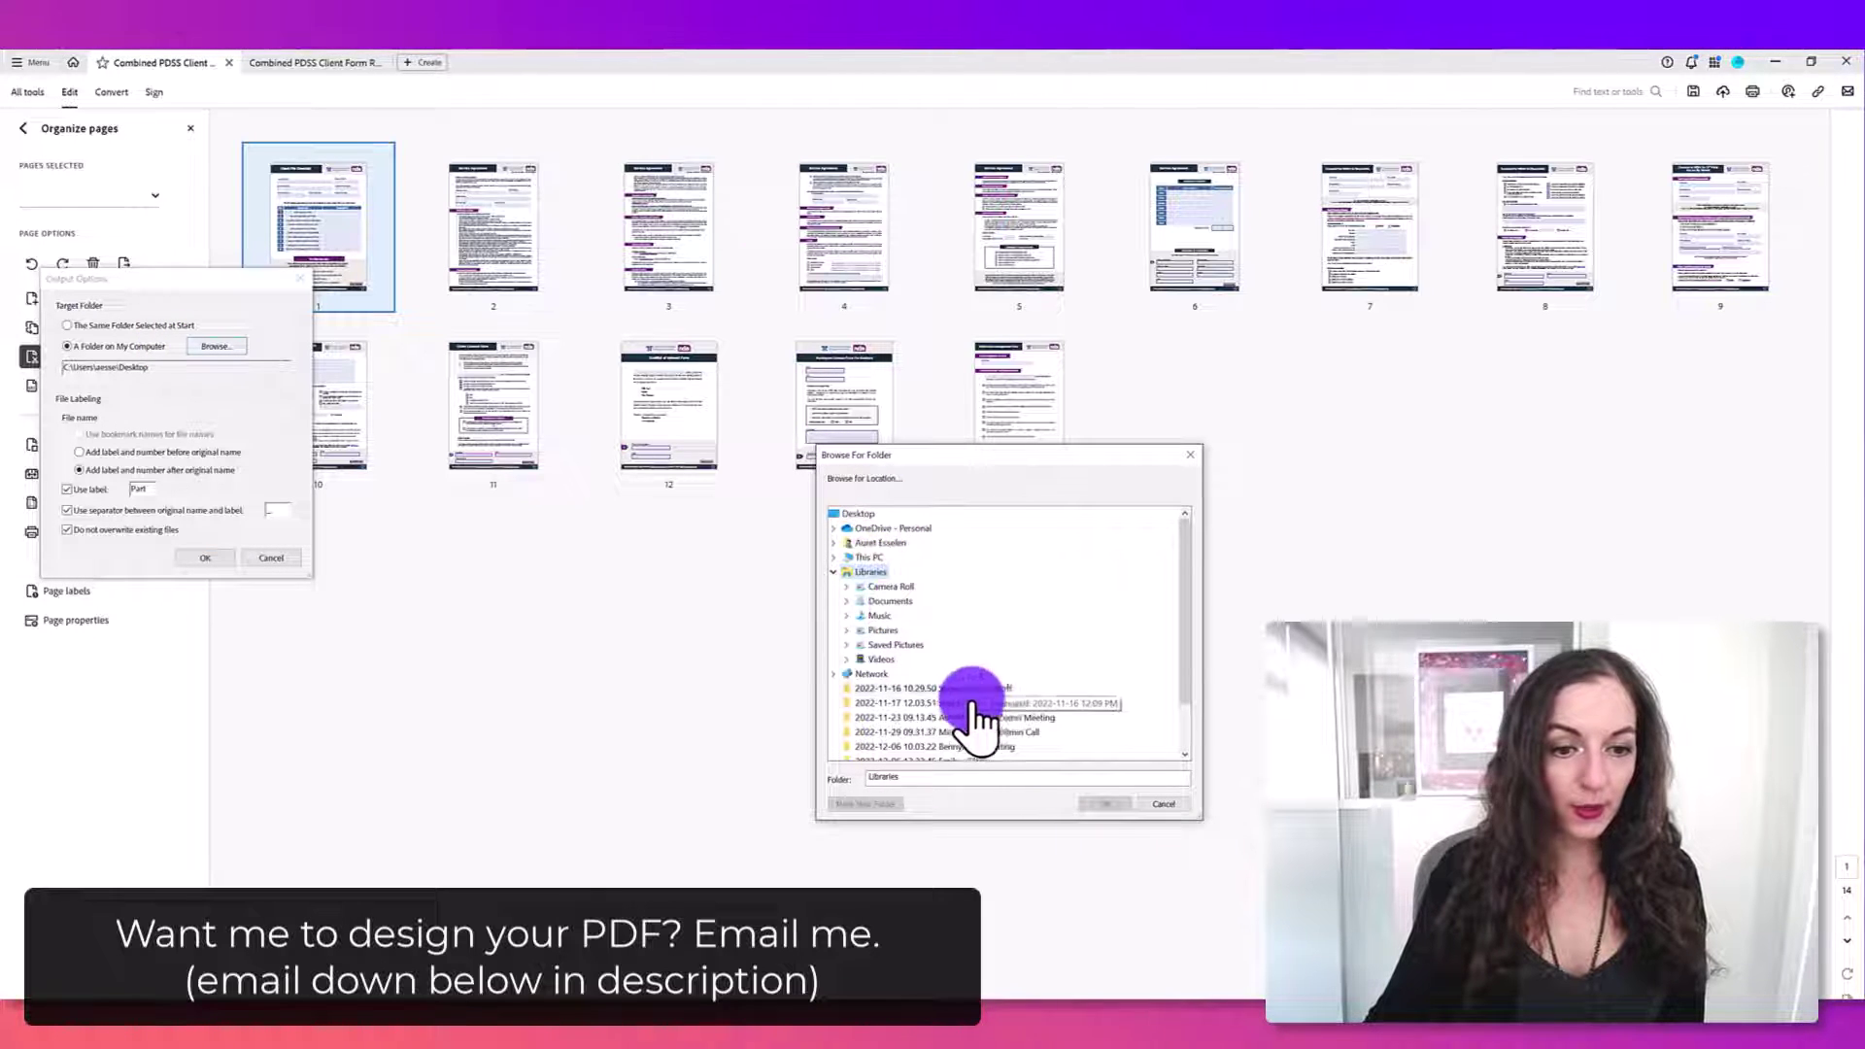
click(881, 629)
click(886, 648)
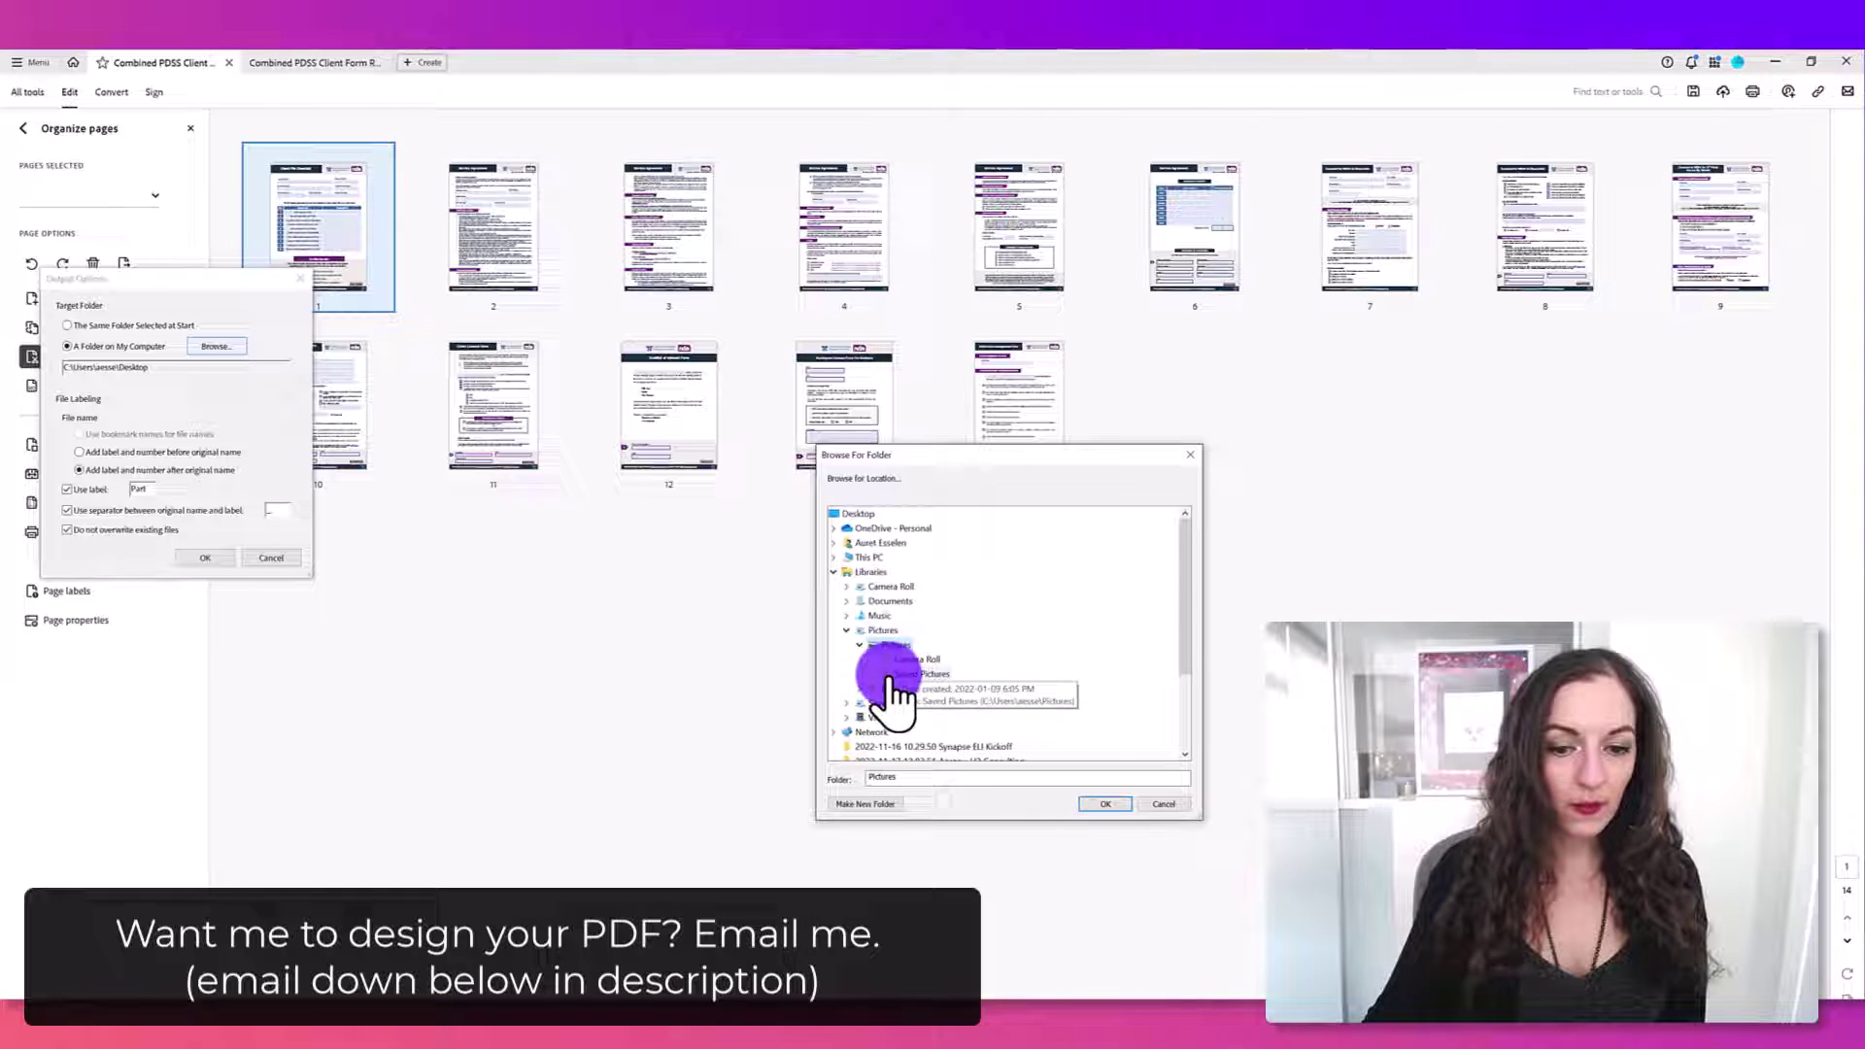
click(1107, 801)
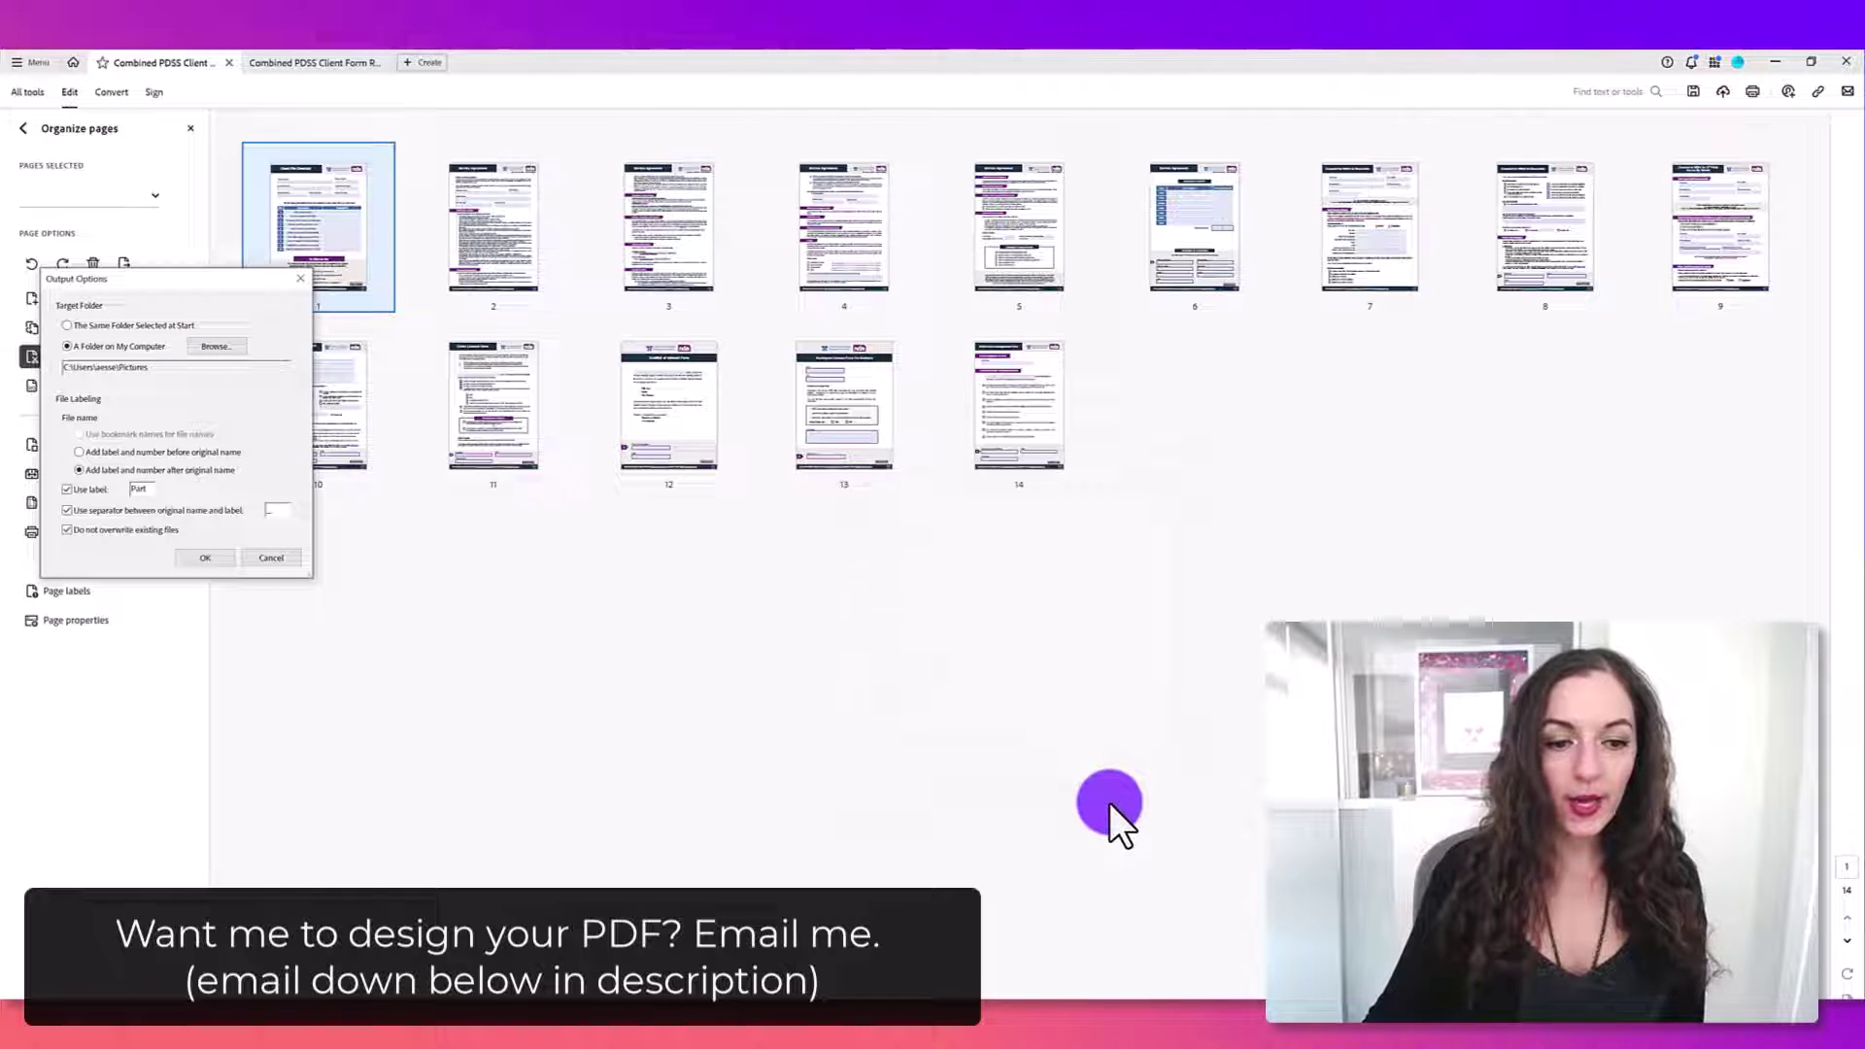
click(205, 558)
Split the form into 3-page files, then select the five new Part PDFs in Pictures
click(238, 483)
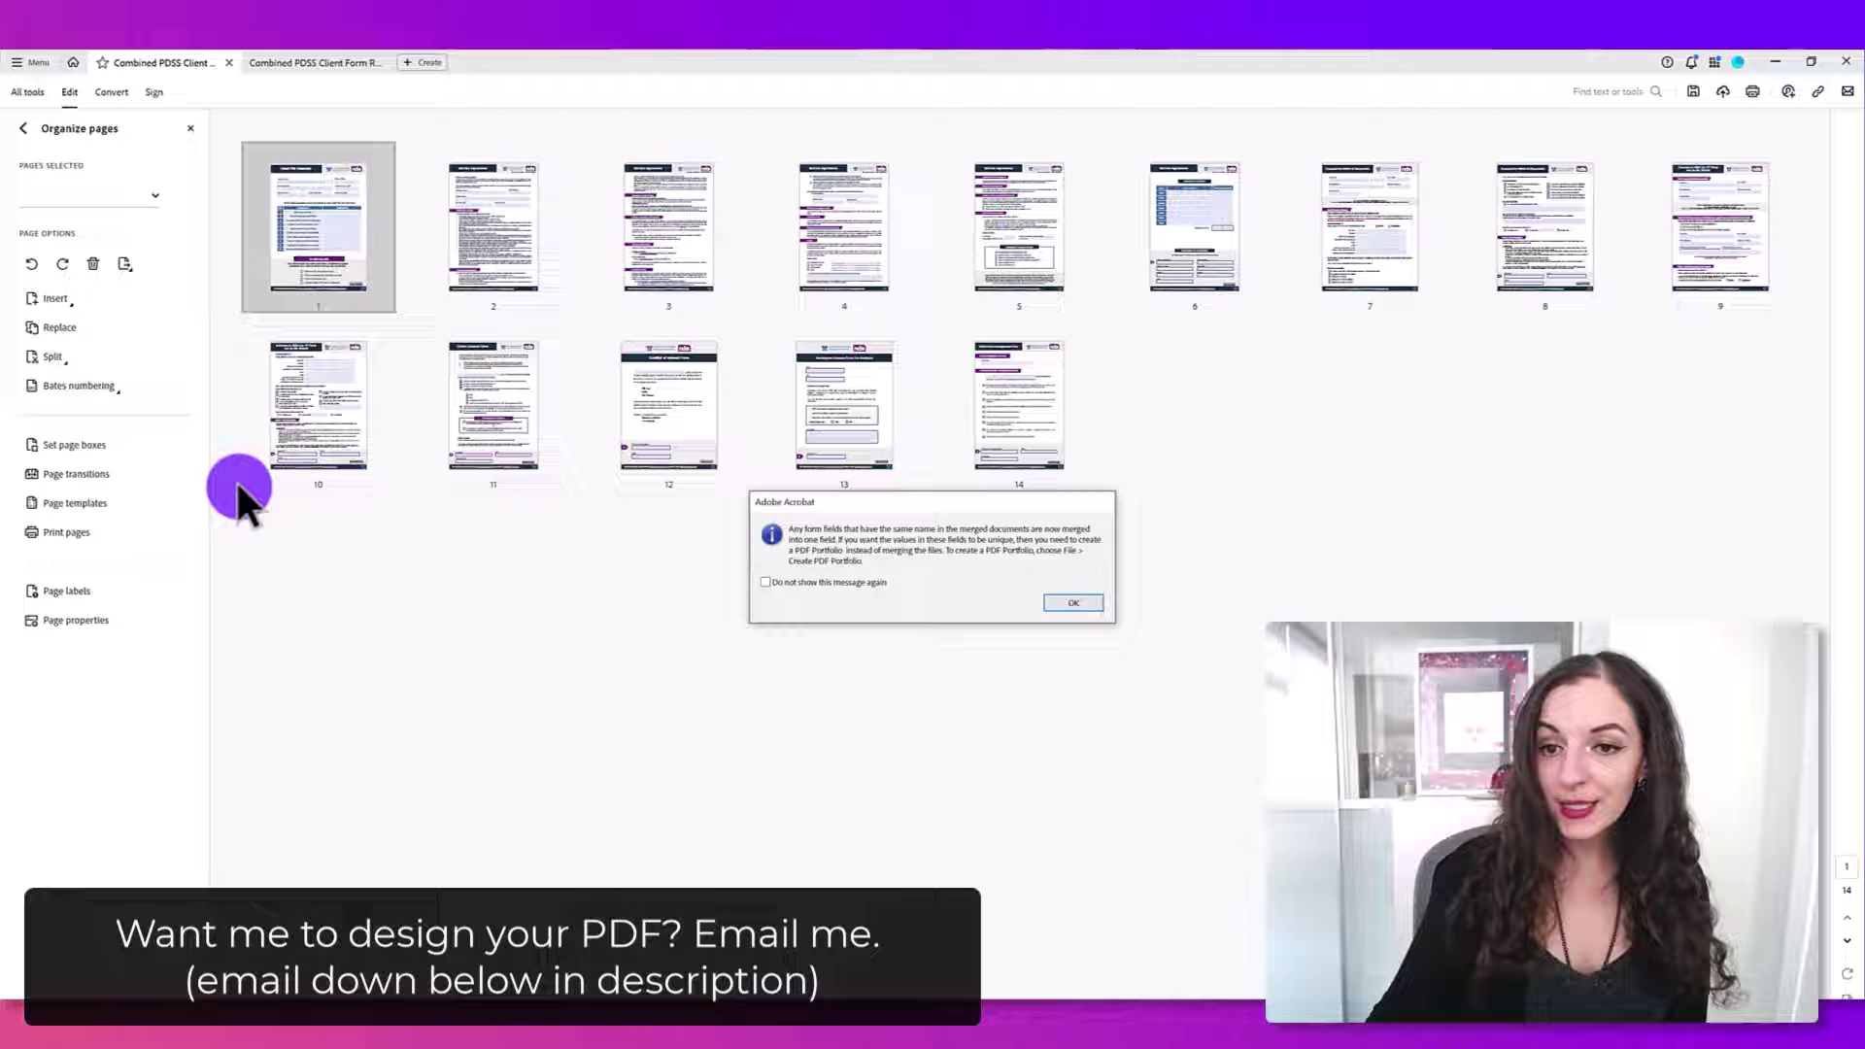
click(1093, 605)
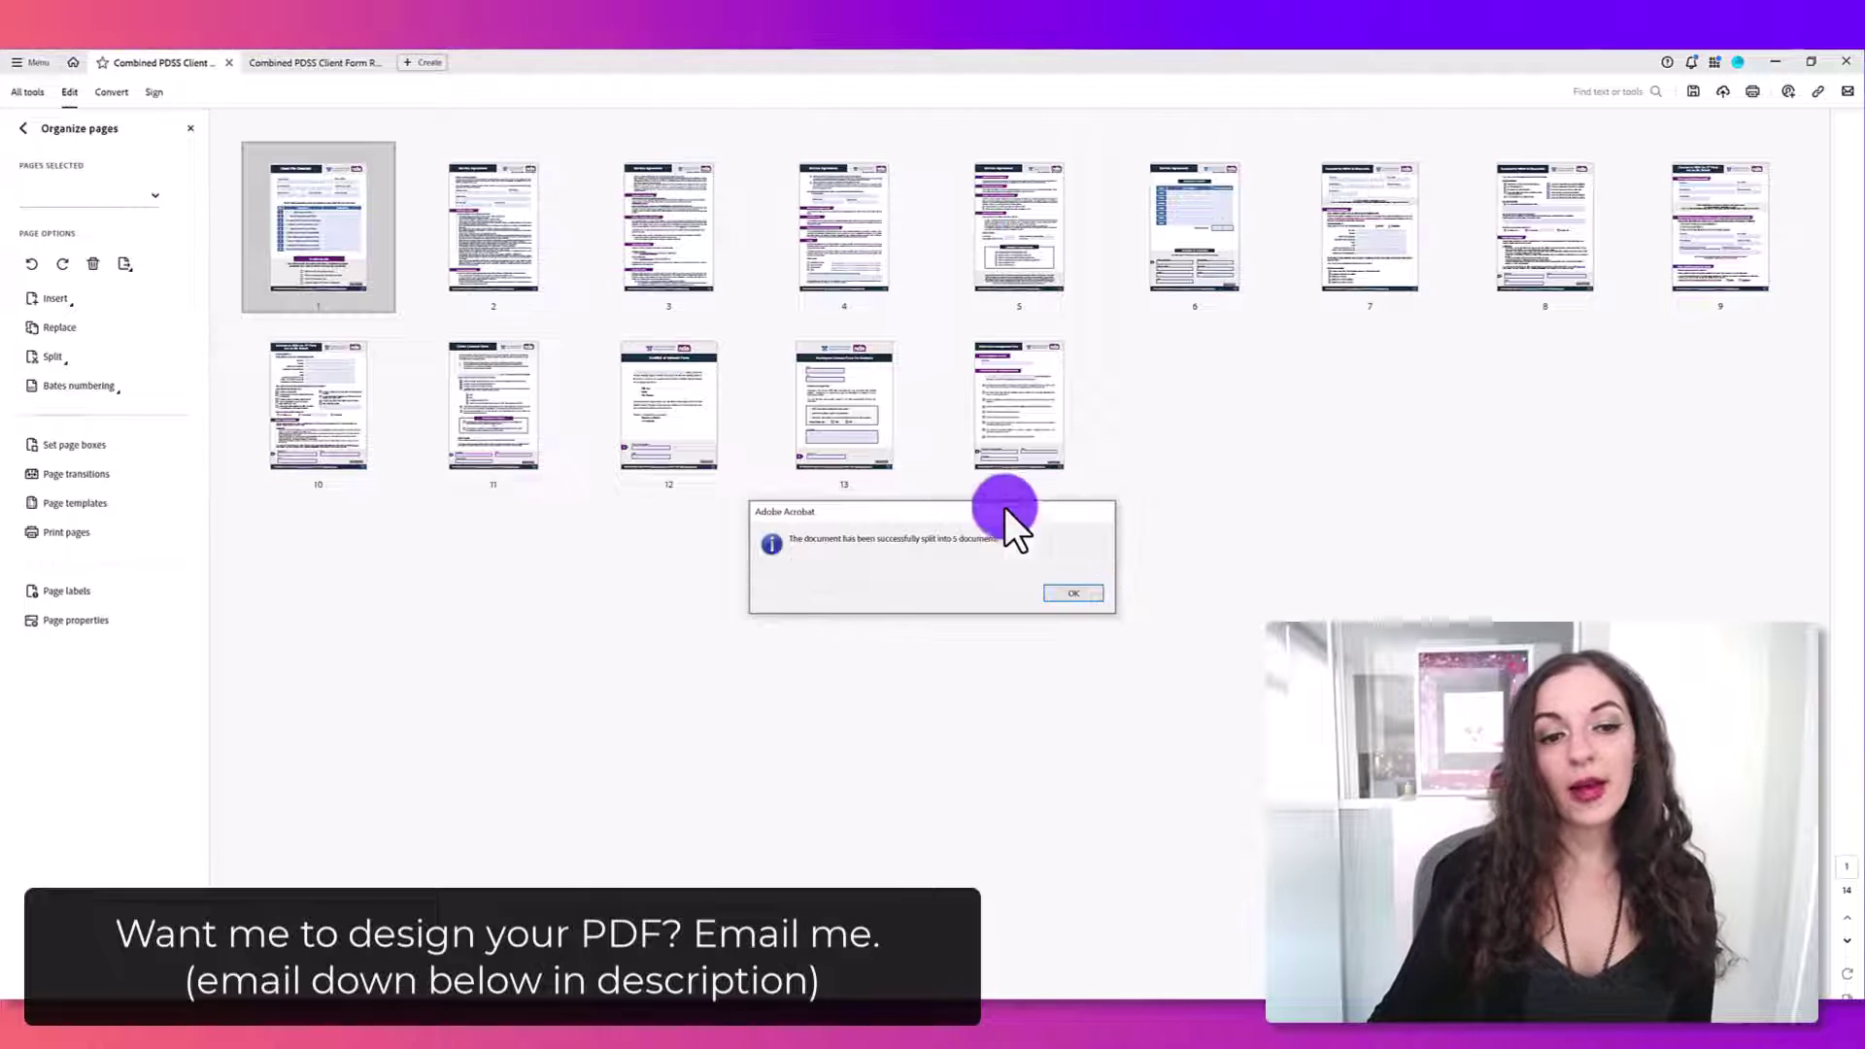
click(1089, 594)
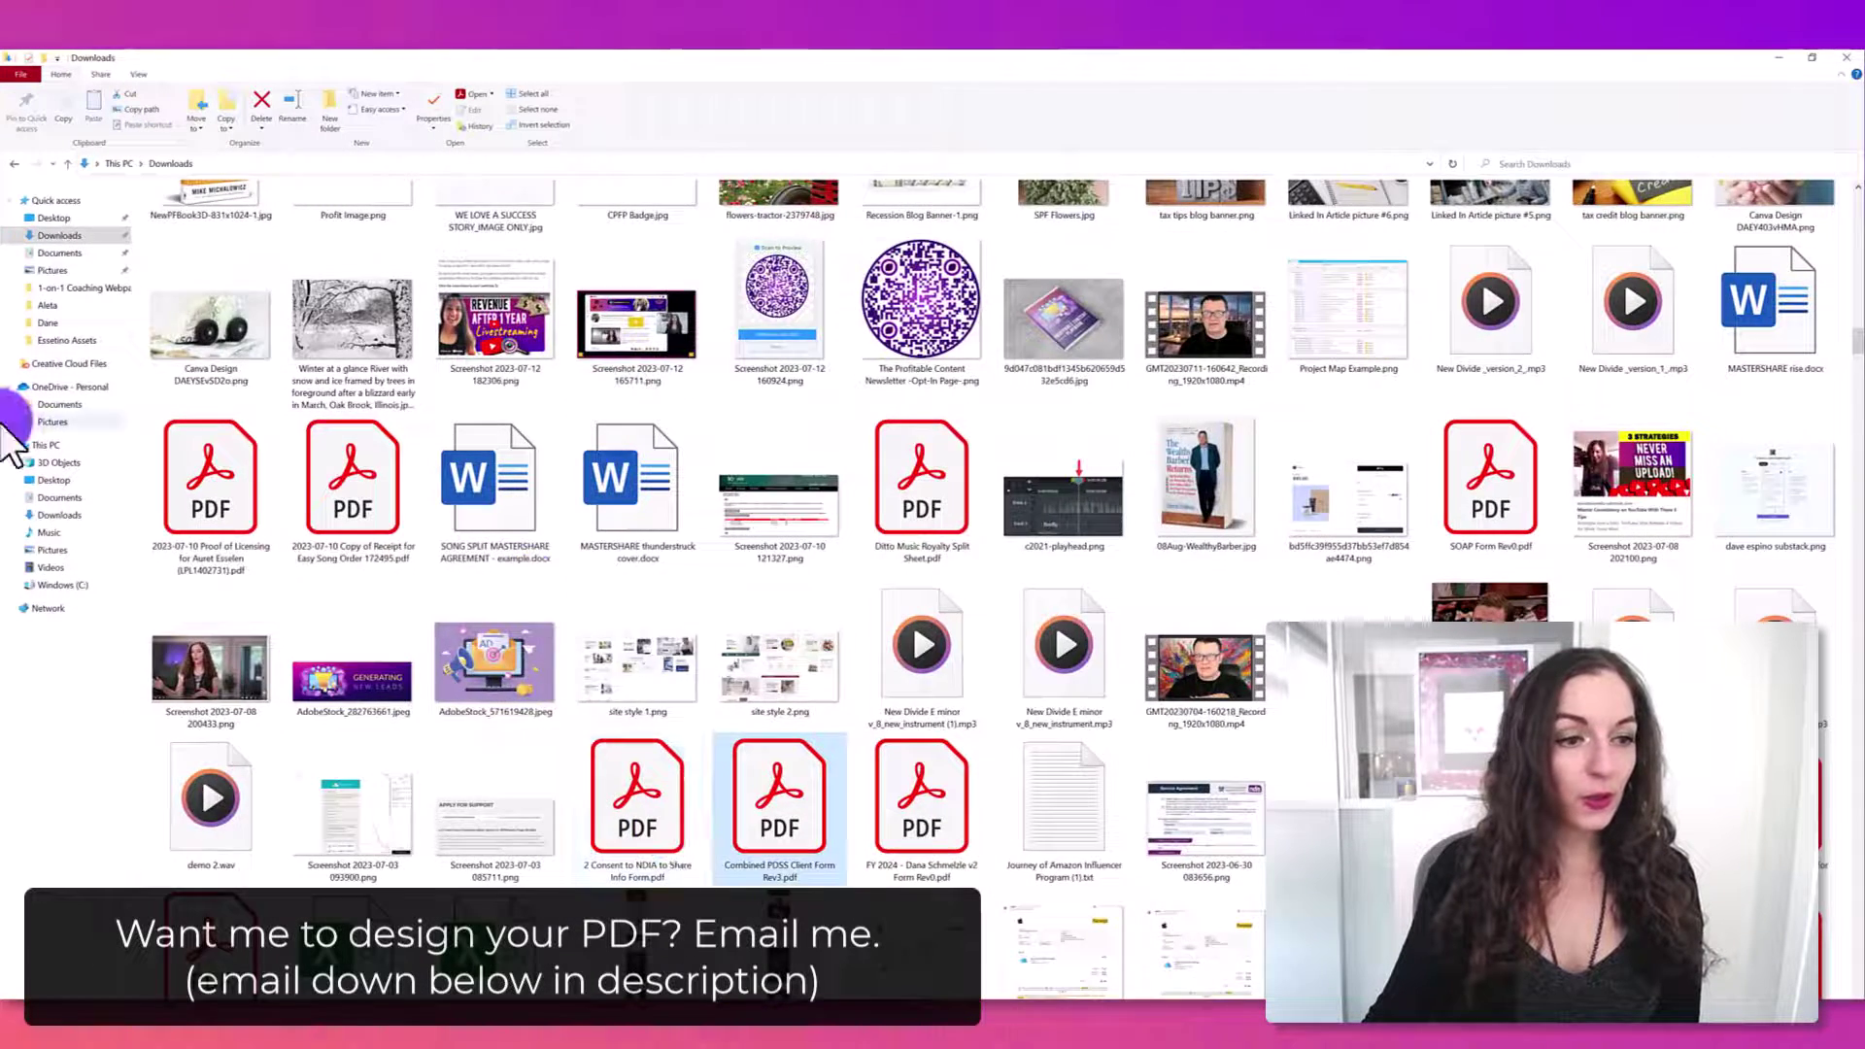
click(52, 274)
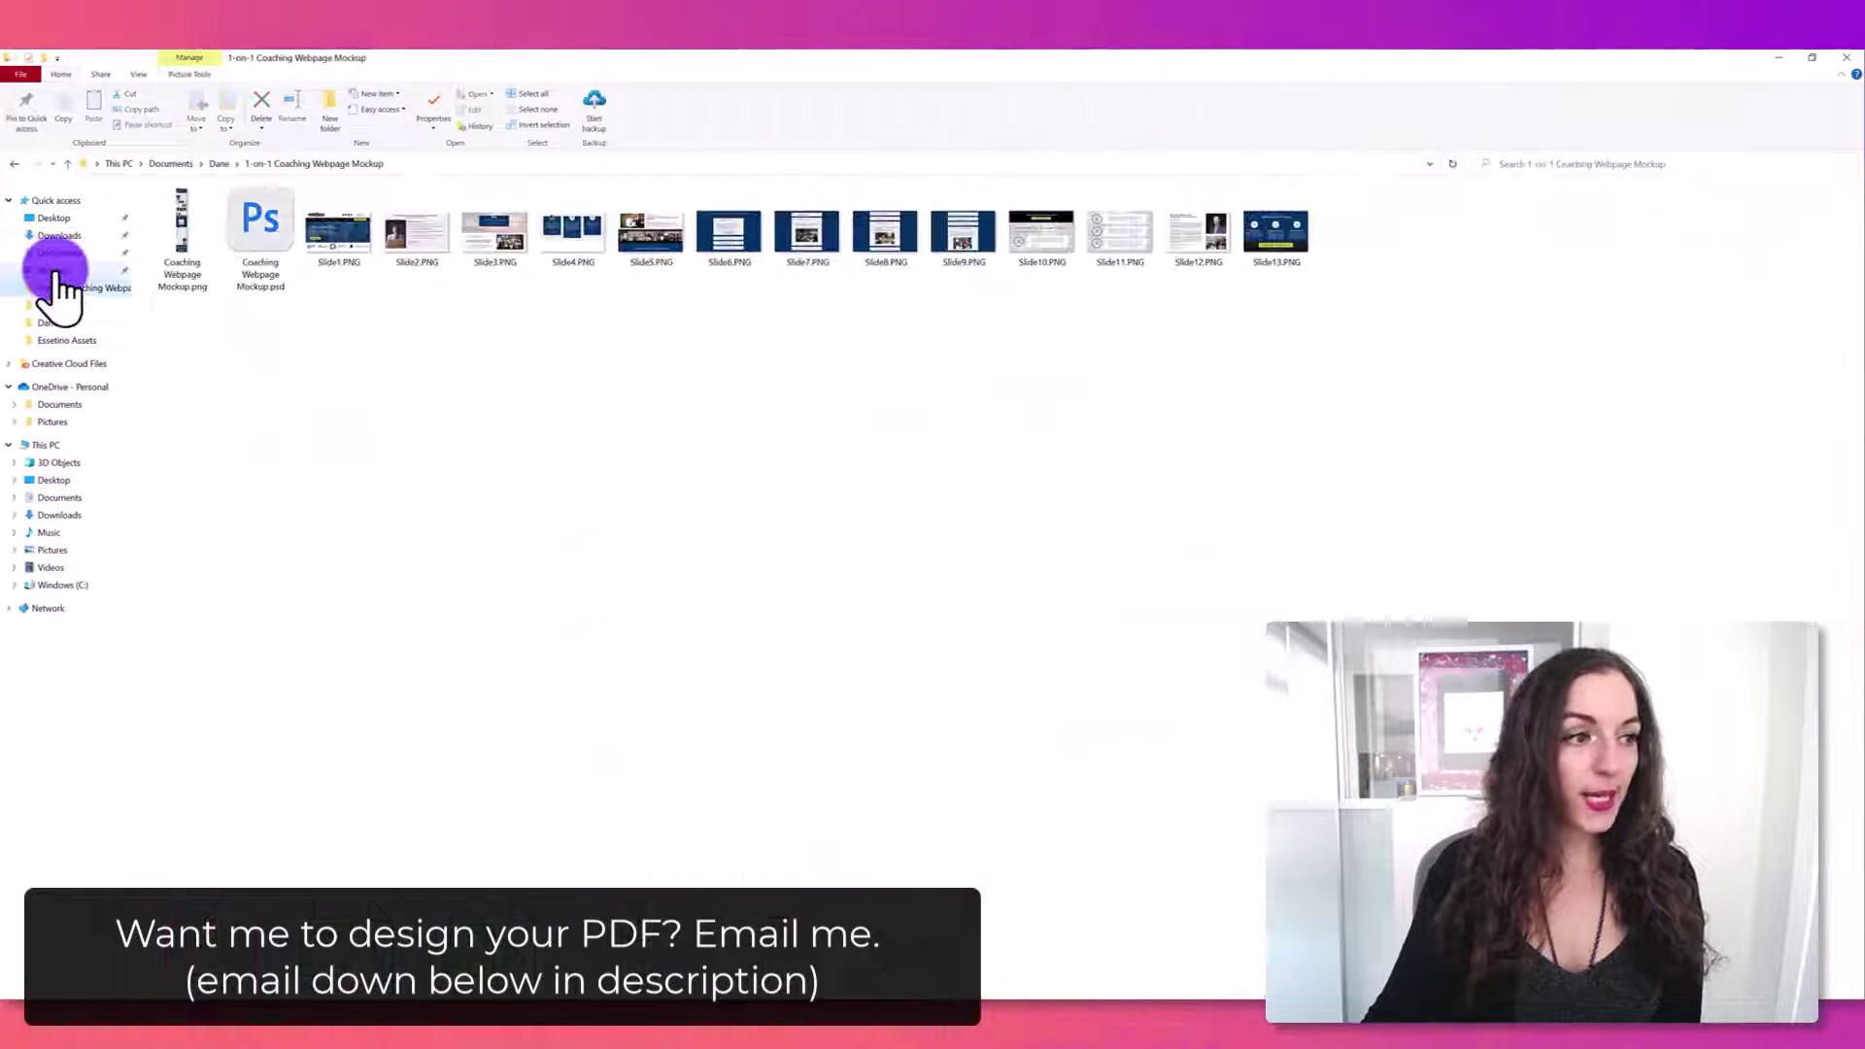
drag(793, 324, 378, 222)
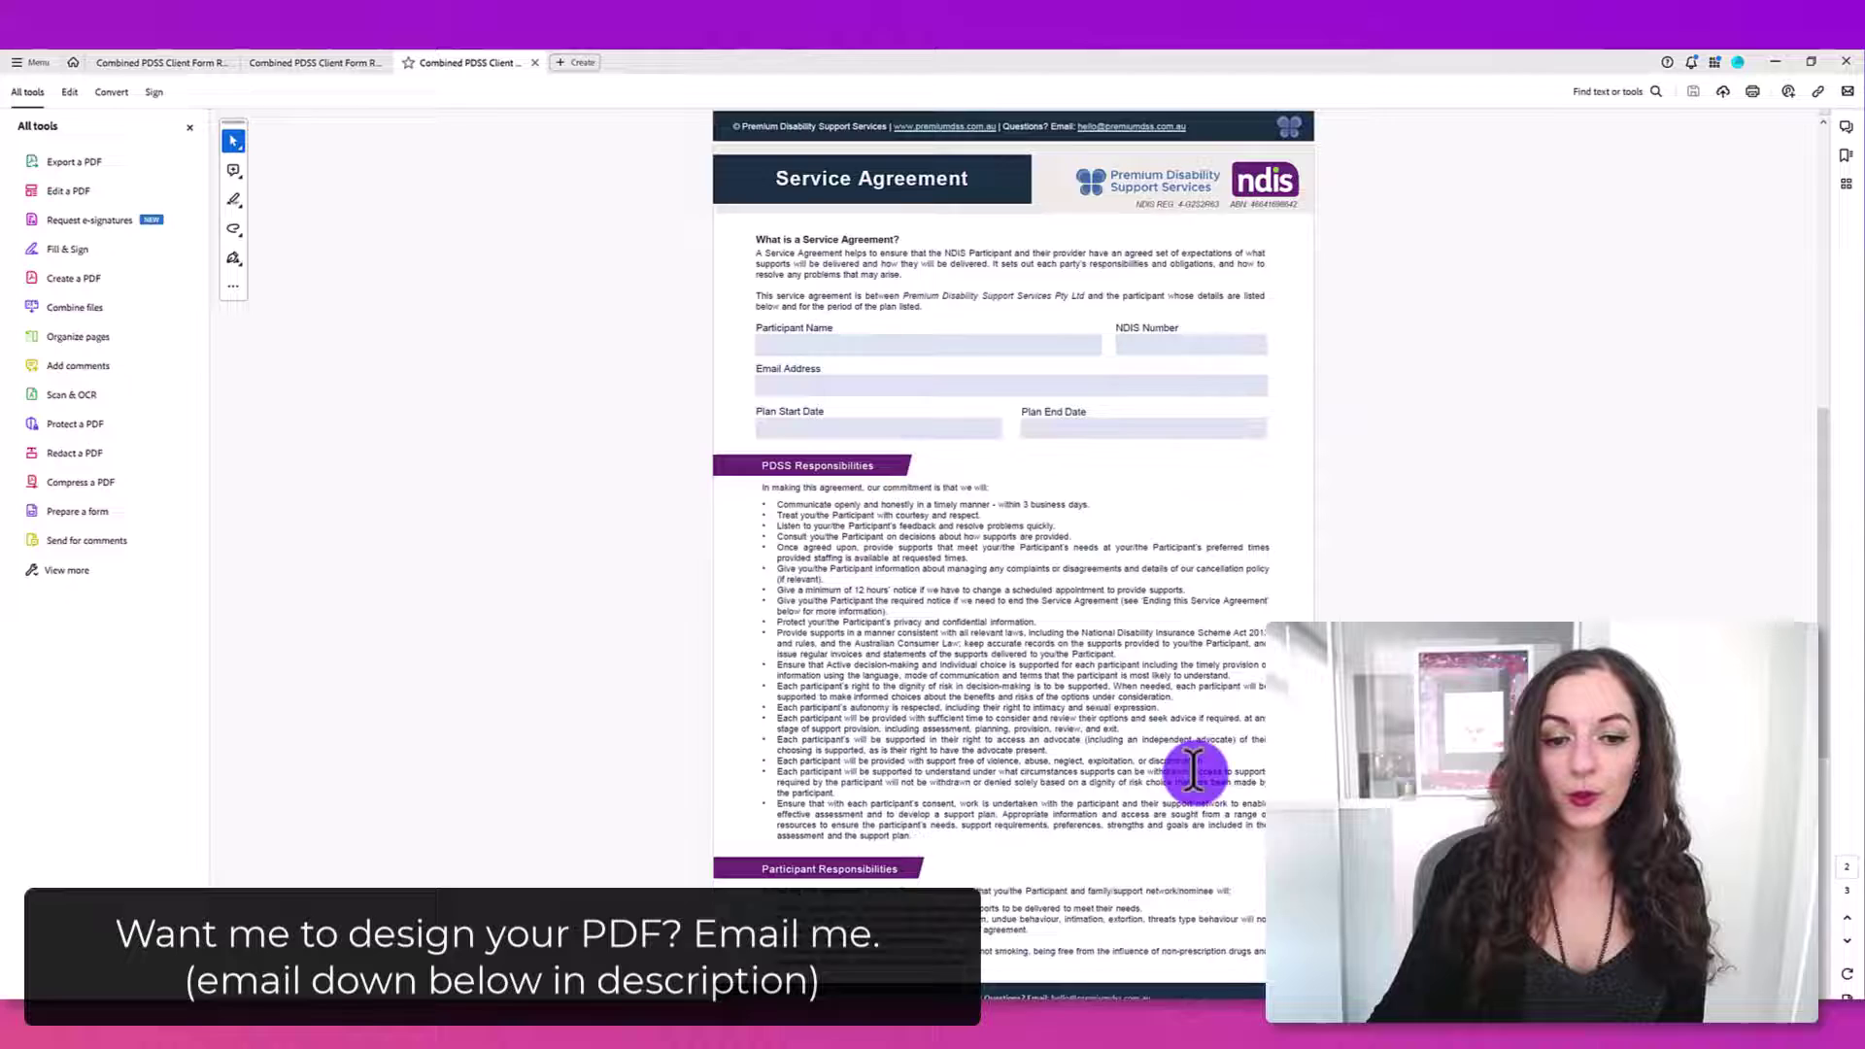
scroll(1225, 798, down, 5)
scroll(1229, 800, down, 5)
scroll(1232, 799, down, 3)
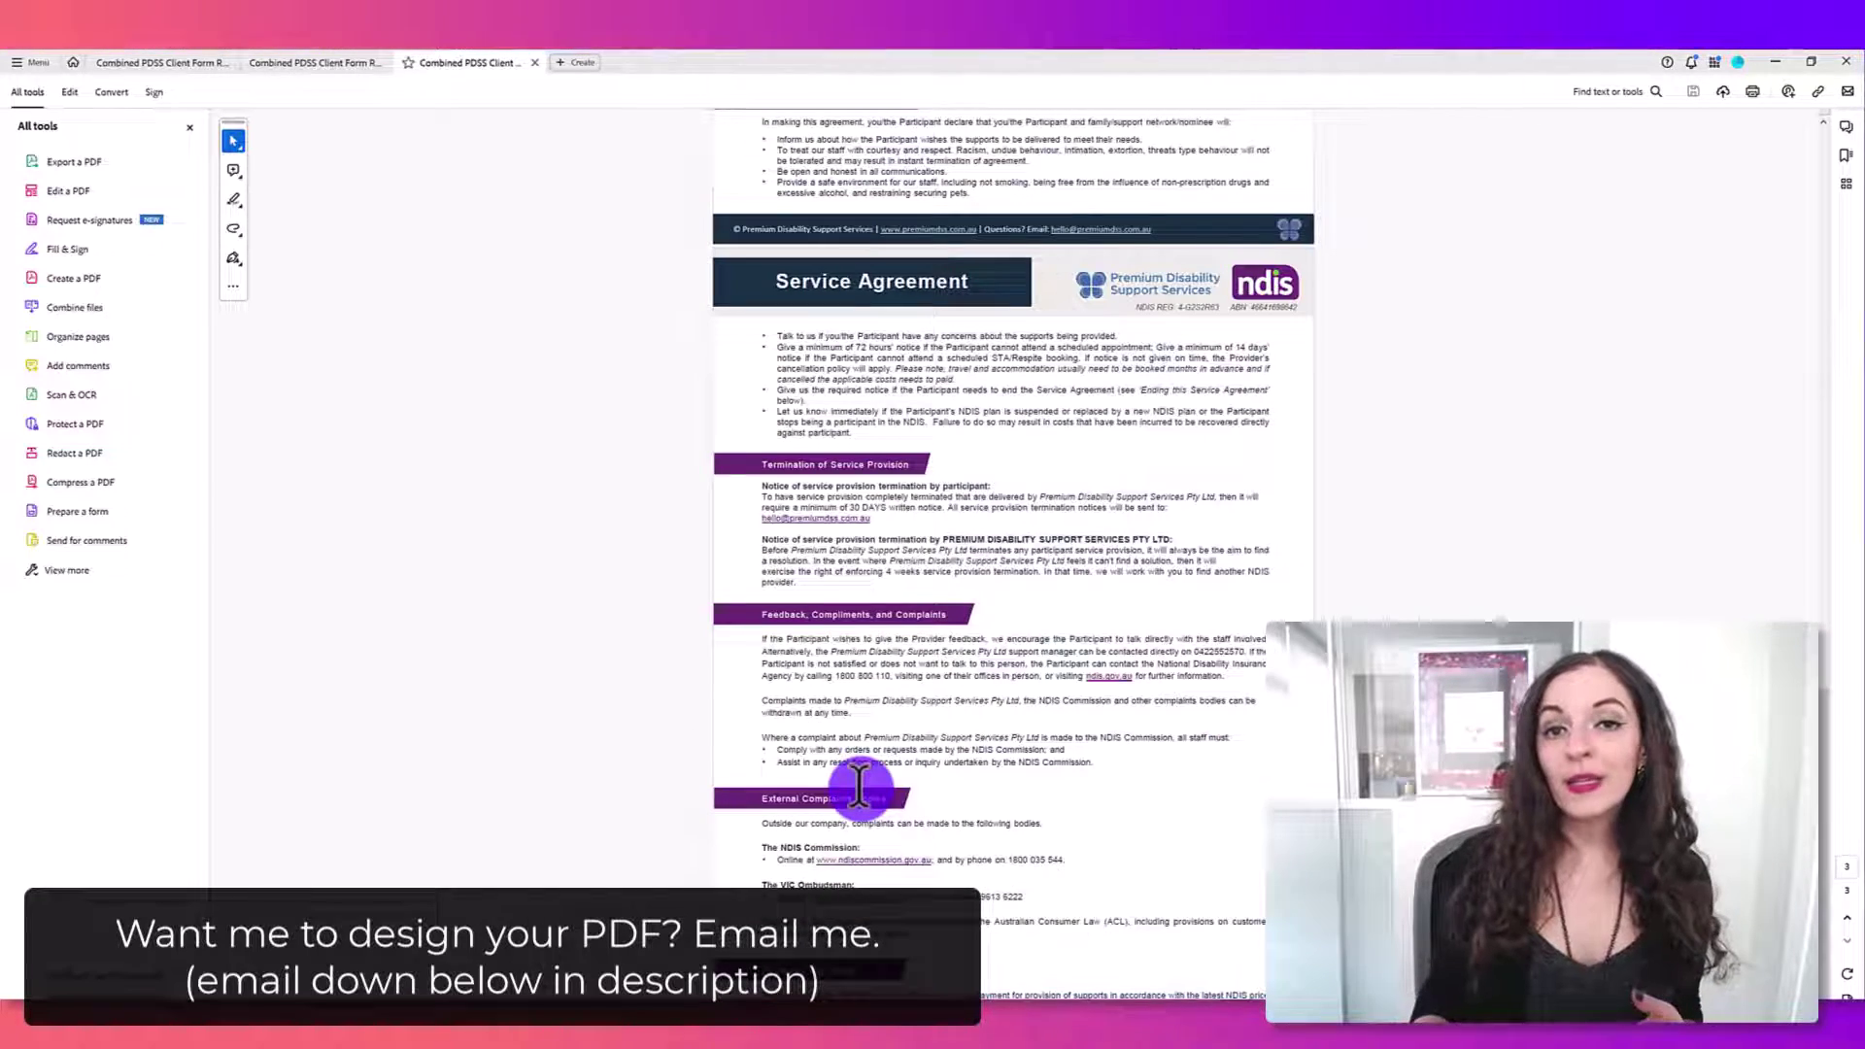